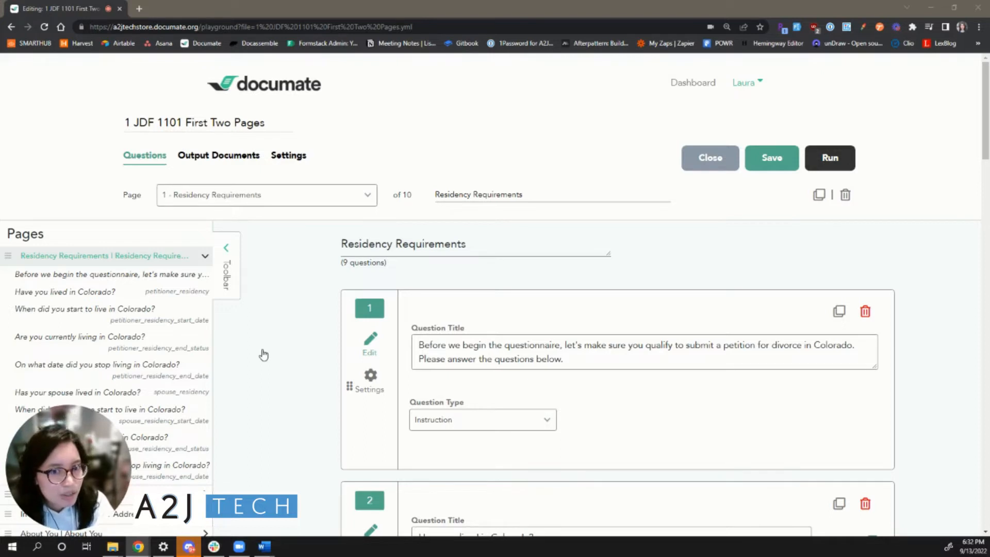
- Review the residency questions on the Residency Requirements page
scroll(273, 307, "down", 3)
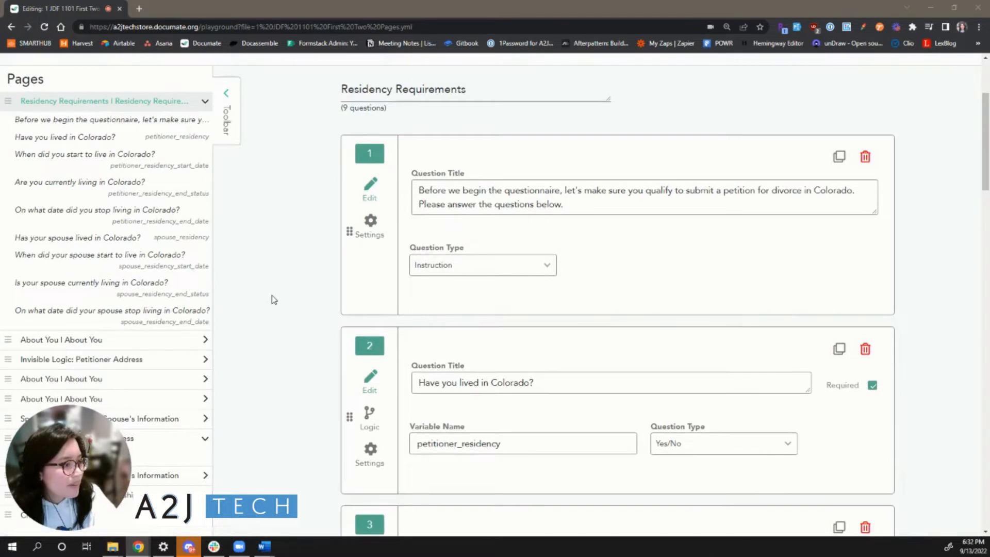
scroll(271, 299, "up", 3)
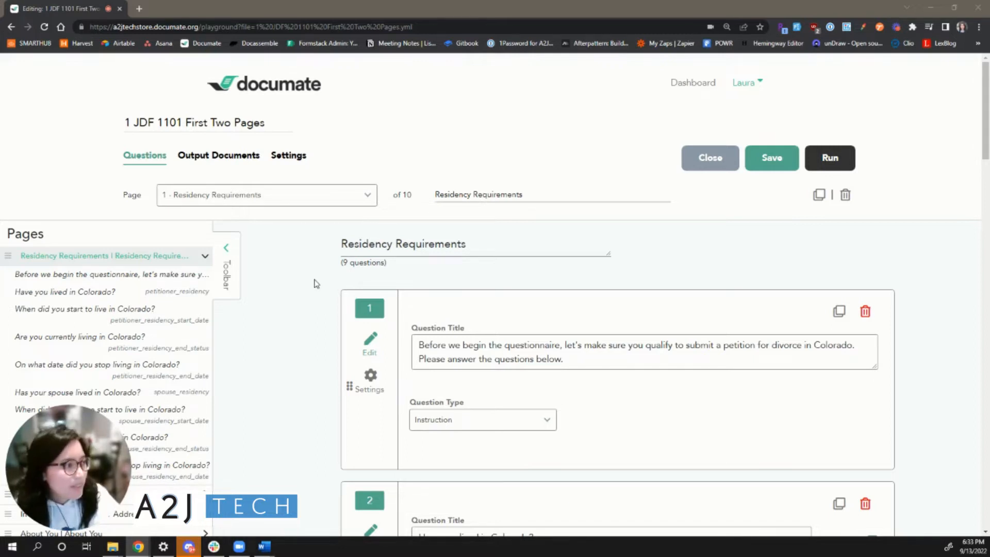
scroll(291, 279, "down", 1)
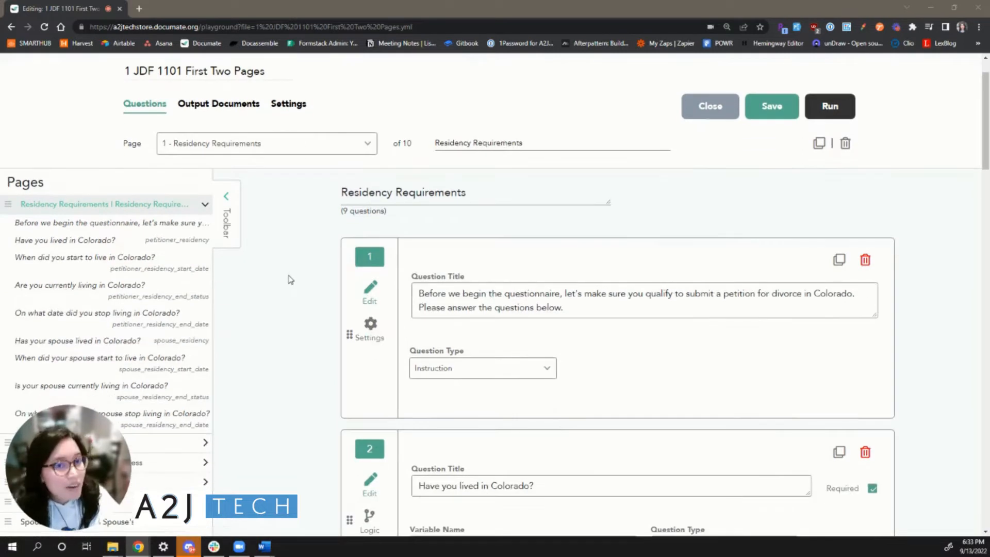
scroll(287, 280, "down", 3)
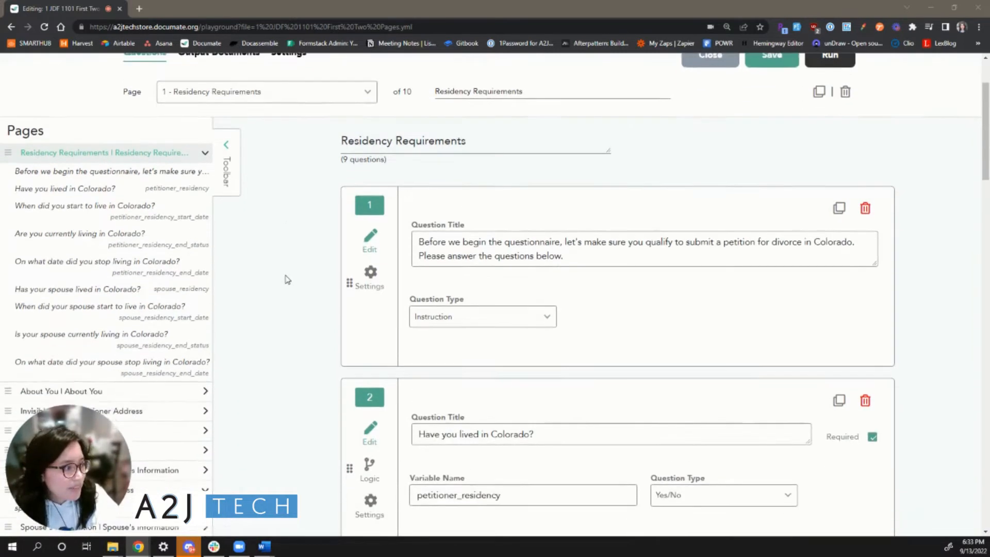
scroll(287, 279, "down", 1)
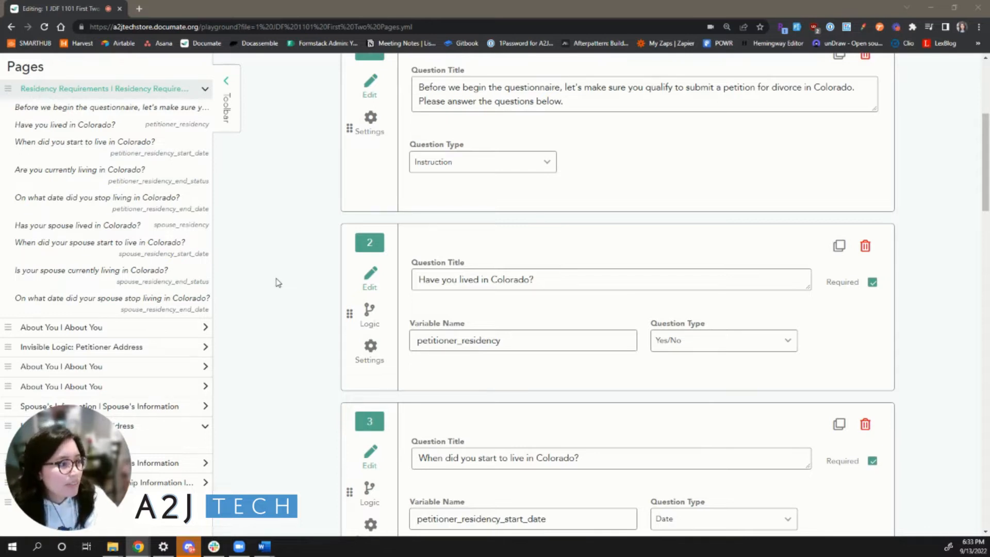
scroll(278, 288, "up", 5)
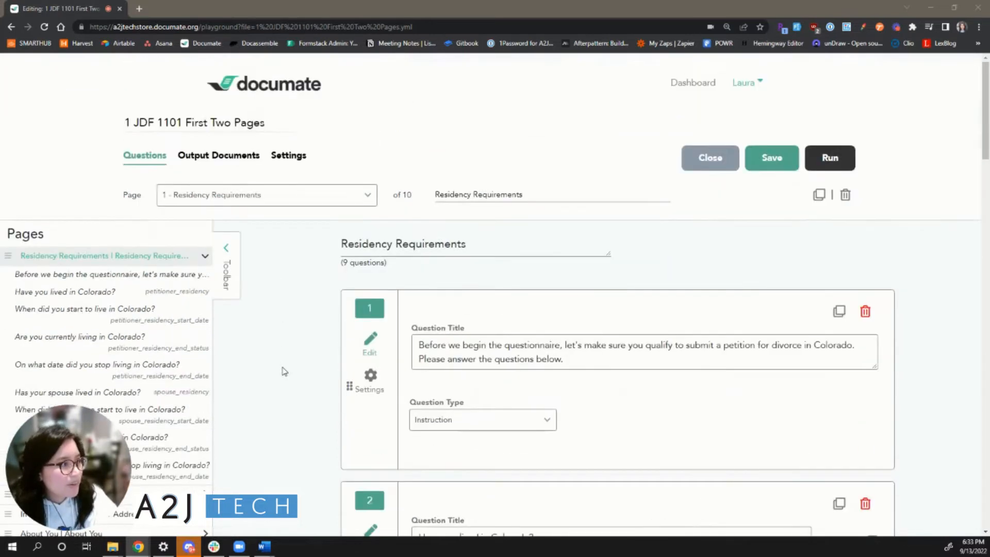
- Run the interview and test Yes and No answers to whether the petitioner and the spouse have lived in Colorado
left_click(834, 163)
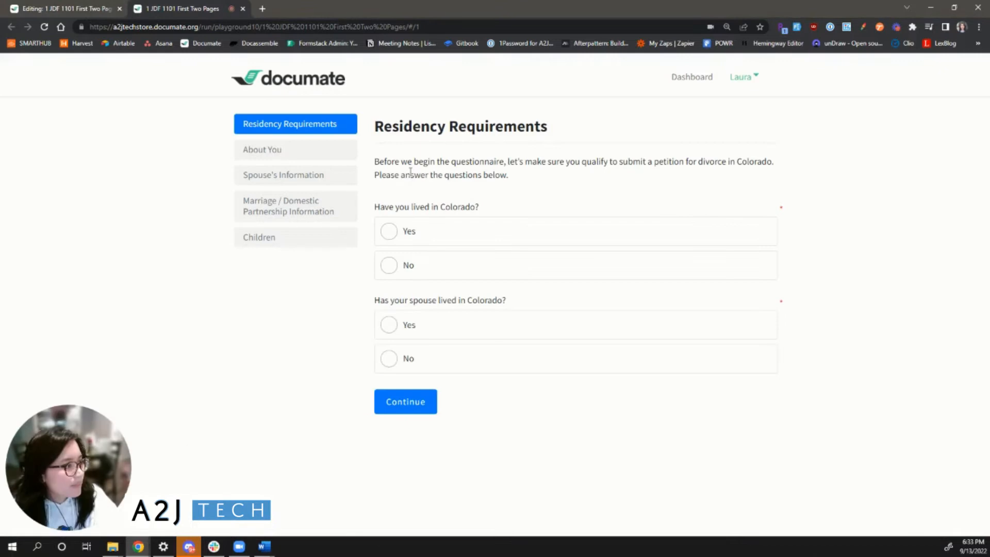
left_click(428, 233)
scroll(436, 316, "down", 1)
left_click(426, 403)
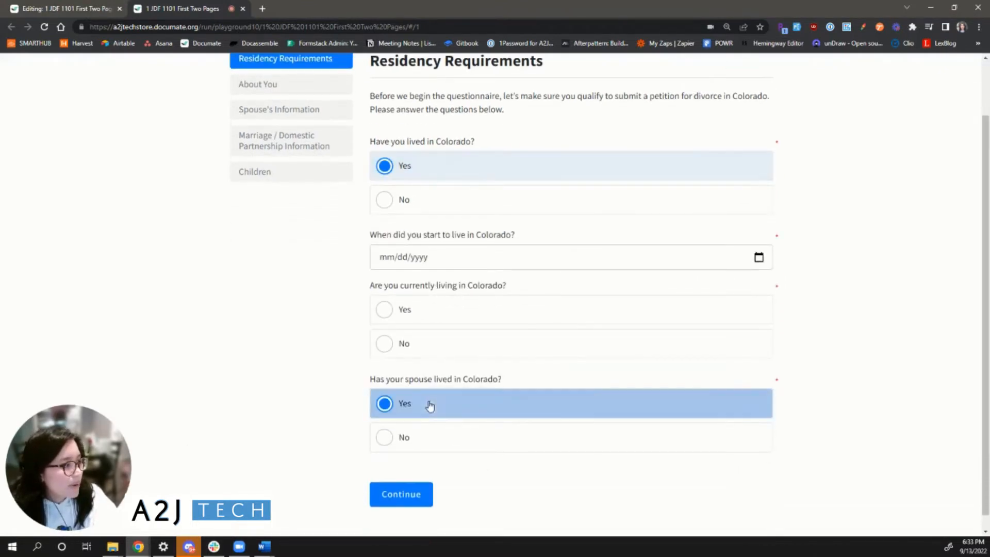
scroll(265, 338, "down", 3)
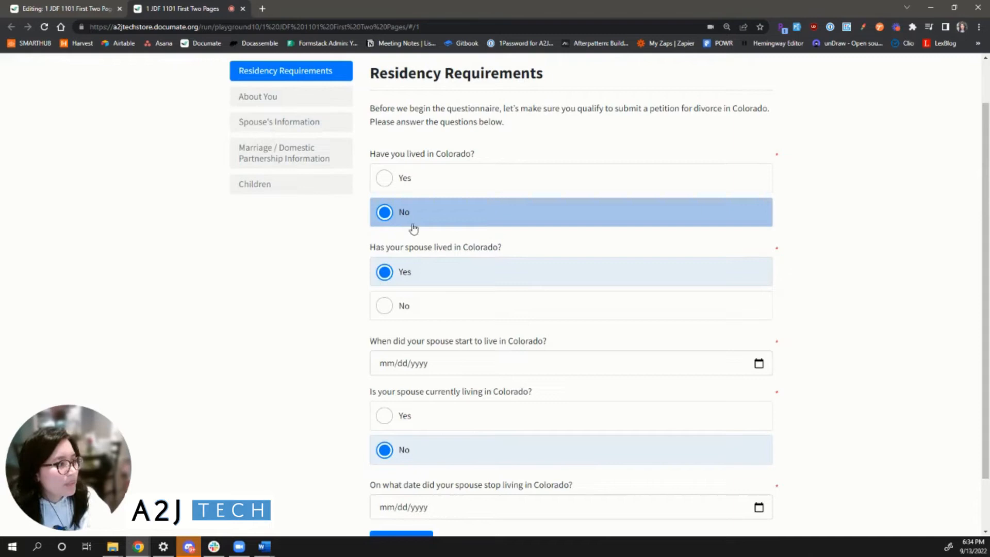
left_click(427, 314)
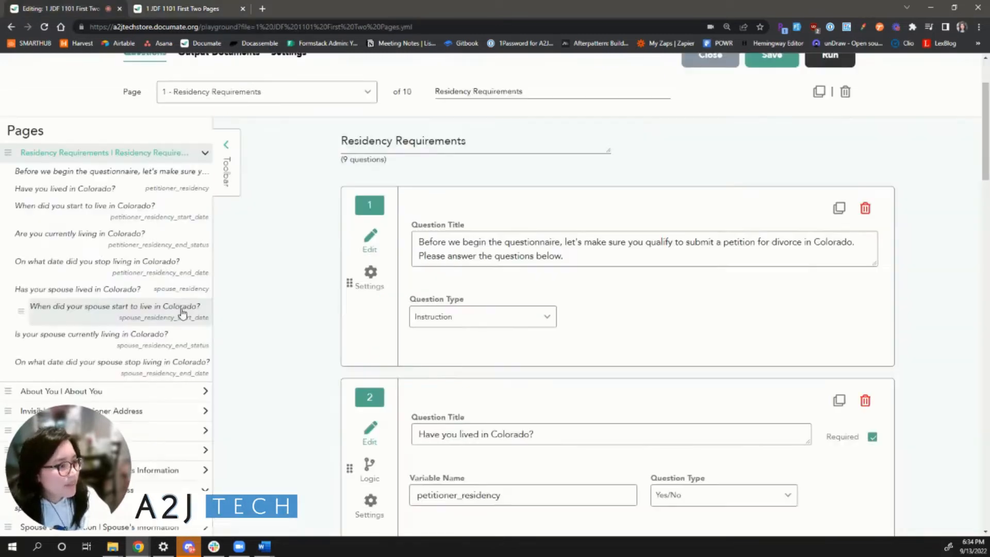
- Add a new page after Residency Requirements in the workflow editor and title it "Invisible Logic: No Residency"
scroll(537, 404, "down", 1)
scroll(537, 405, "down", 20)
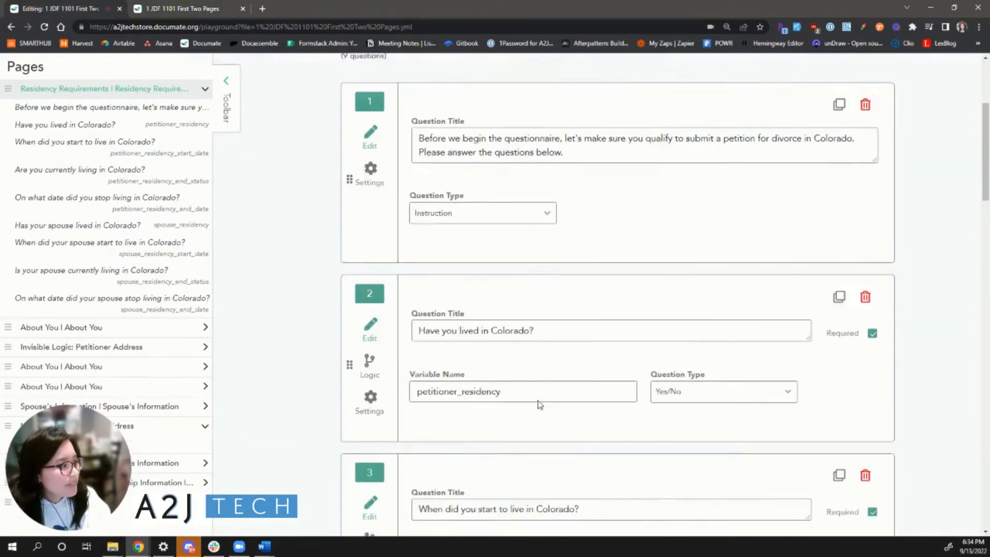
scroll(525, 386, "up", 4)
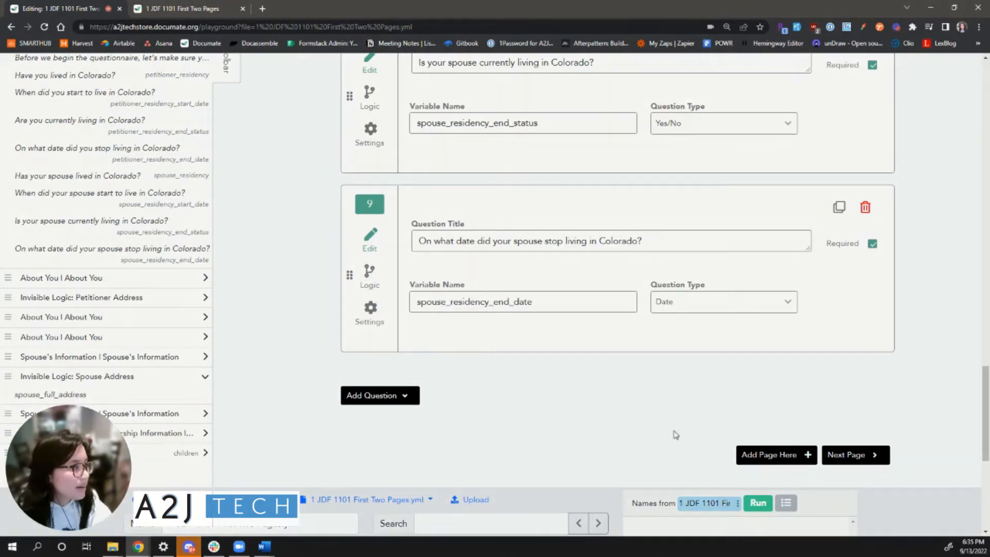
left_click(771, 456)
left_click_drag(403, 192, 295, 184)
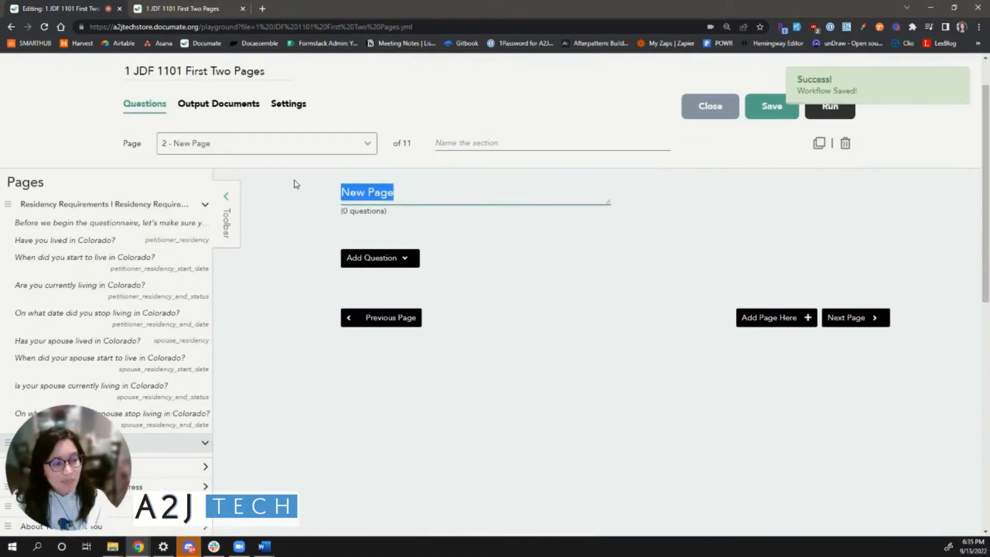
key("BackSpace")
type("Invisible Logic:")
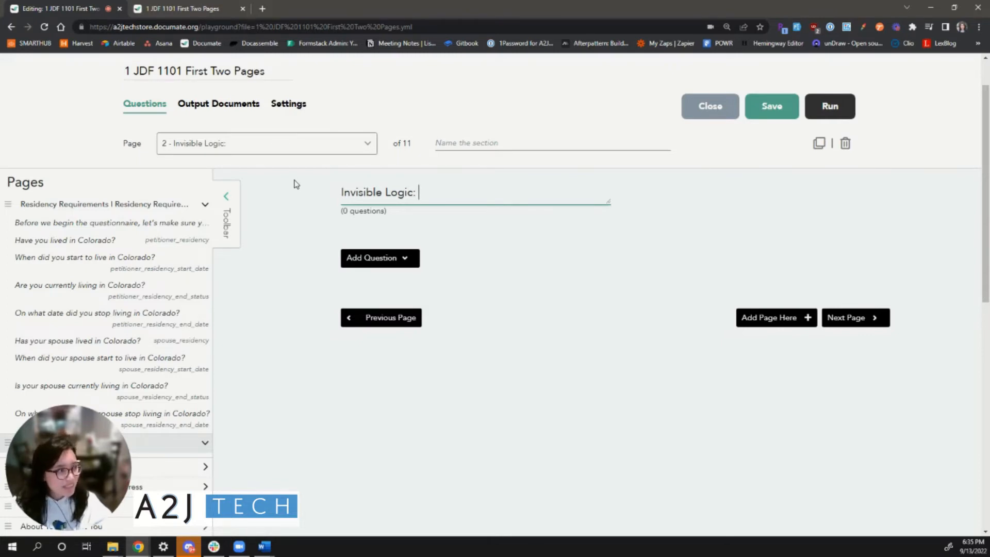
type("No Residency")
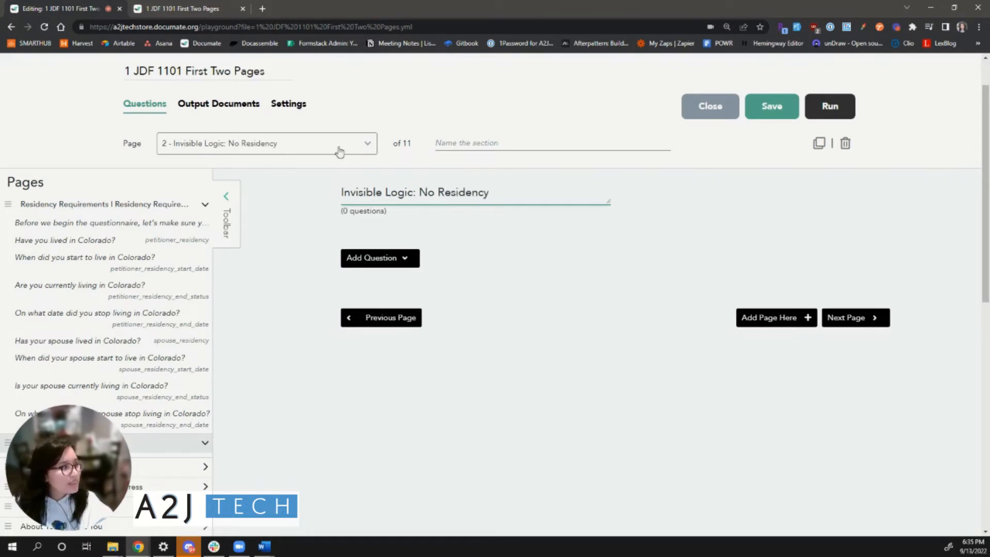
- Add an Invisible Logic block to the "Invisible Logic: No Residency" page
left_click(384, 262)
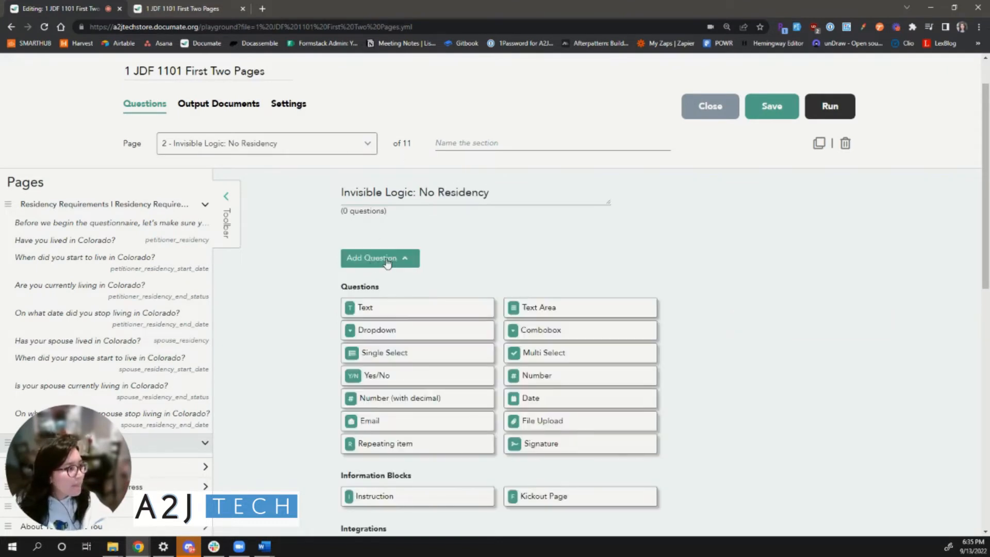
scroll(297, 304, "down", 1)
scroll(321, 377, "down", 3)
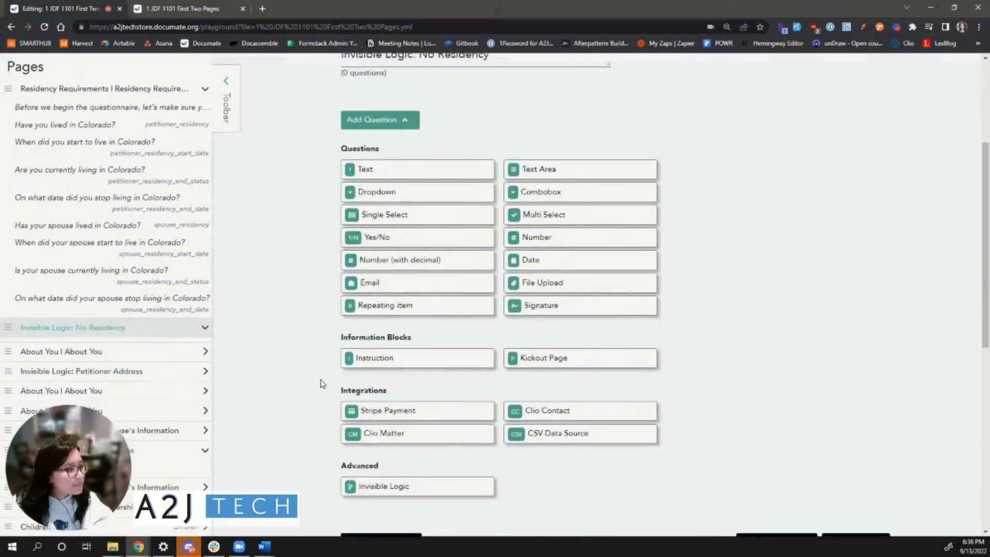
left_click(375, 418)
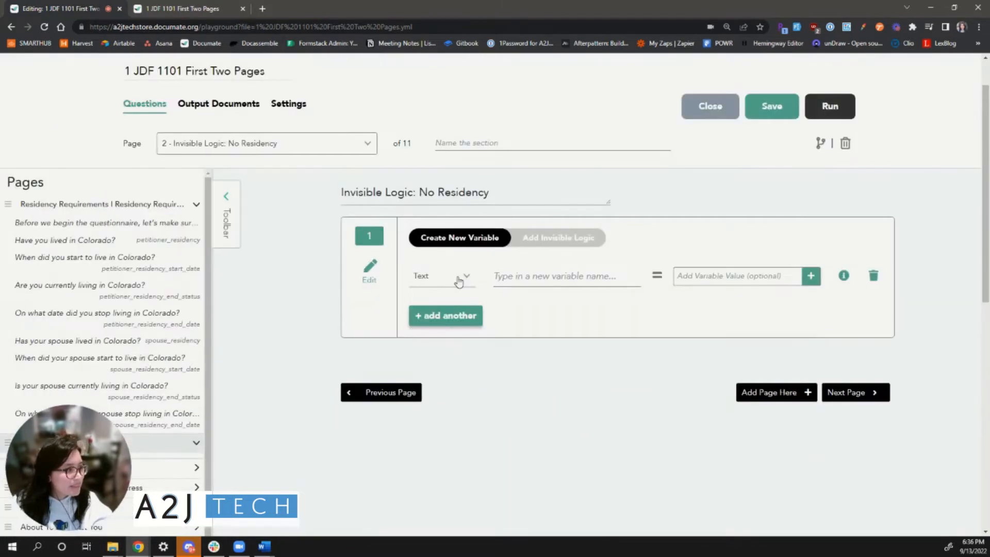
- Define the new variable as a Yes/No type named no_residency, leaving its value unset
left_click(458, 278)
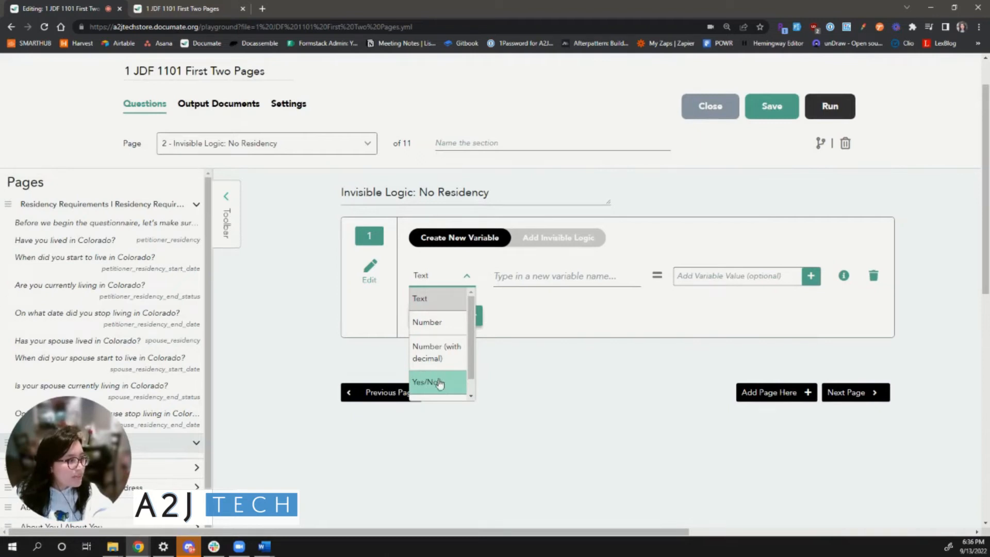
left_click(494, 250)
left_click(467, 280)
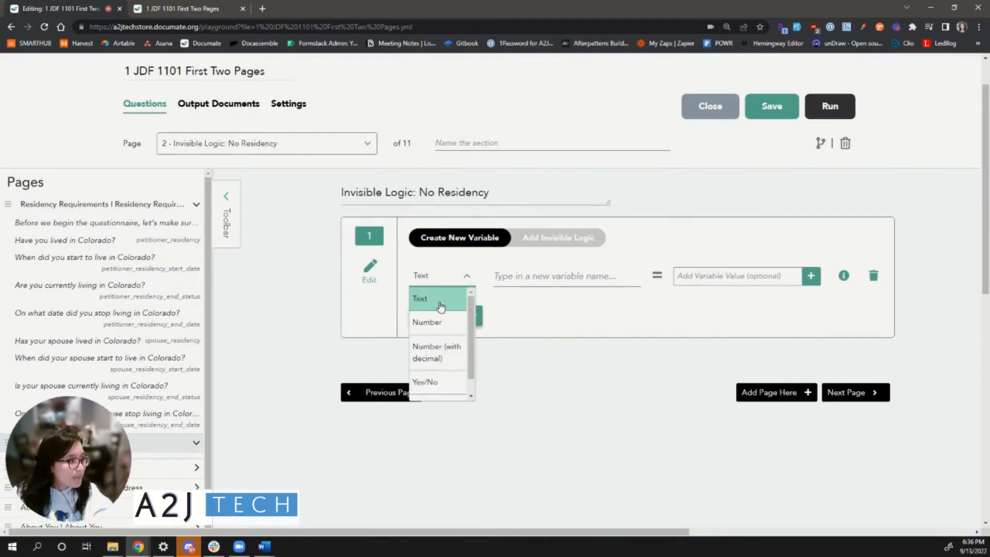
left_click(445, 382)
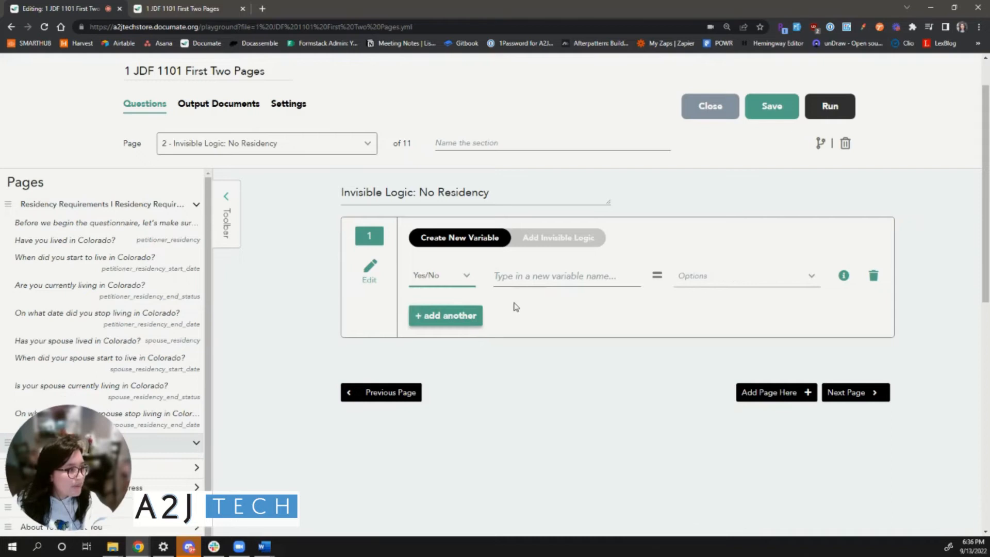
left_click(520, 277)
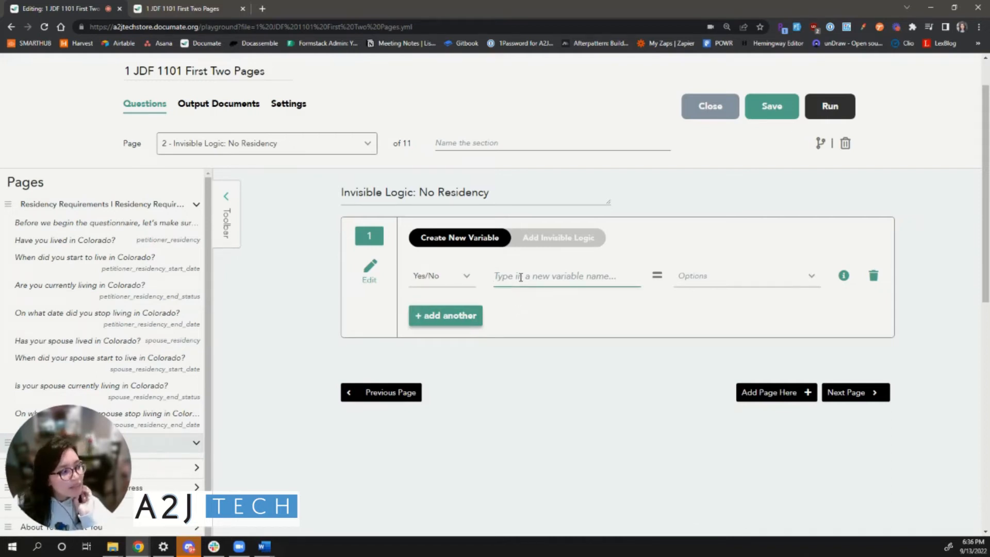
type("no_reside")
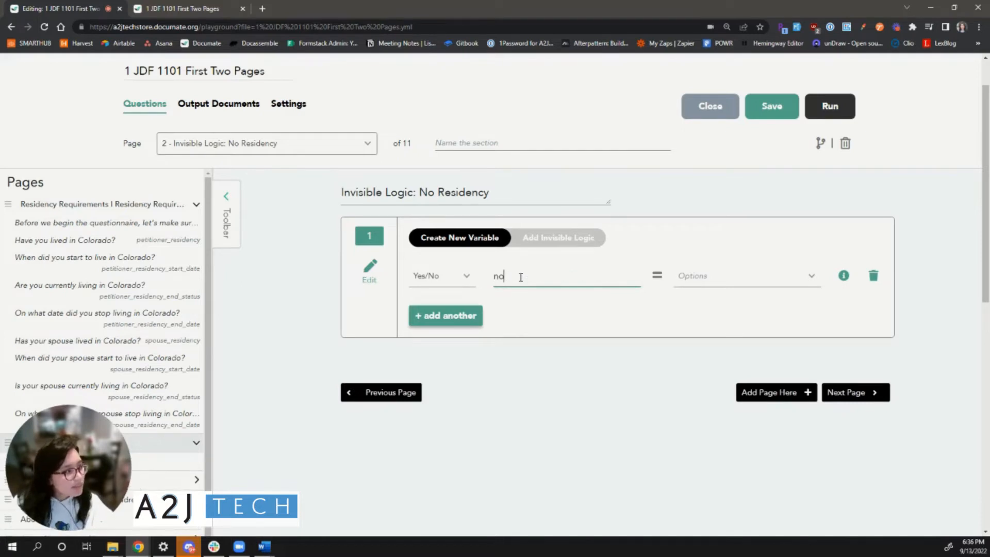
type("ncy")
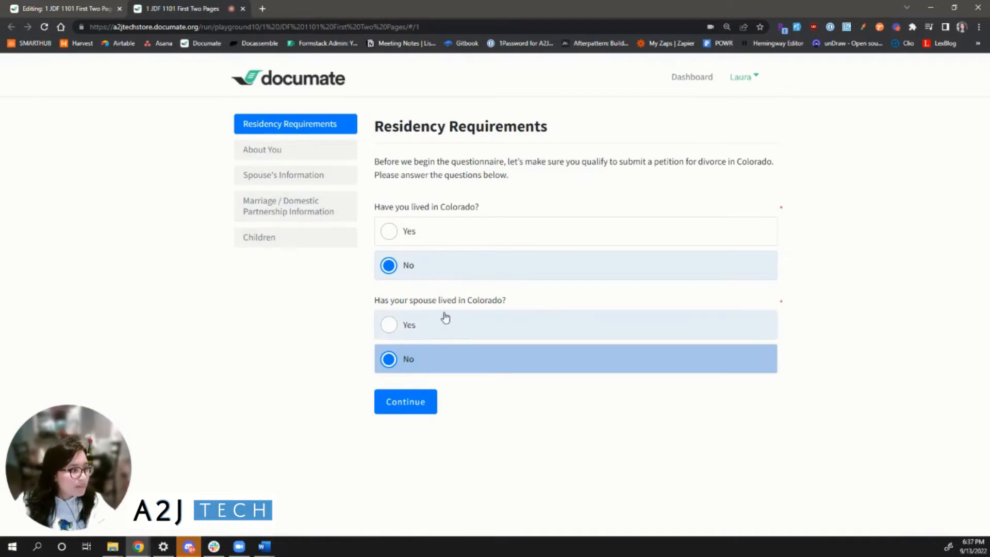
- Switch the block to adding invisible logic and set the IF condition to petitioner_residency Is No
left_click(53, 9)
scroll(481, 288, "down", 1)
scroll(481, 273, "up", 1)
left_click(482, 272)
left_click(477, 205)
type("petitioner")
left_click(474, 320)
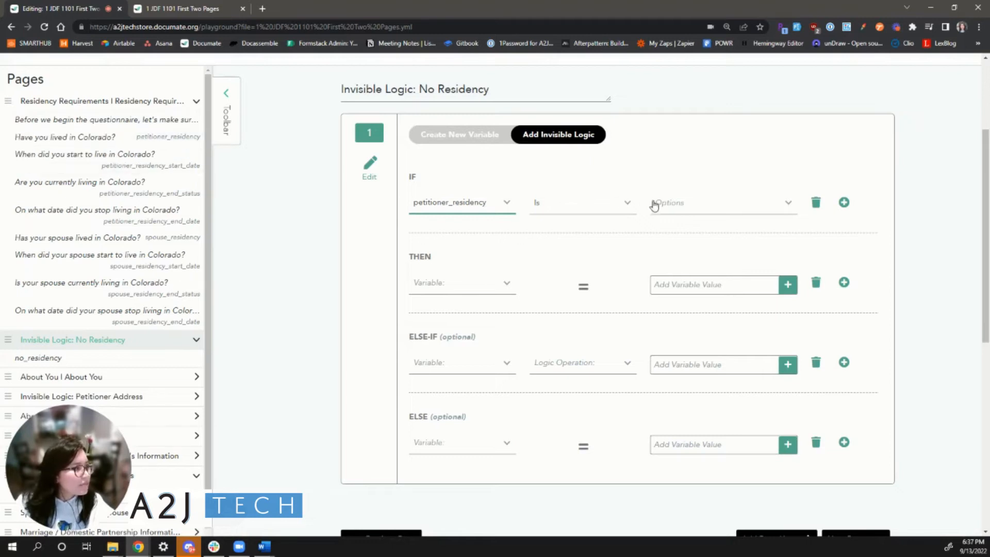
left_click(679, 207)
left_click(674, 273)
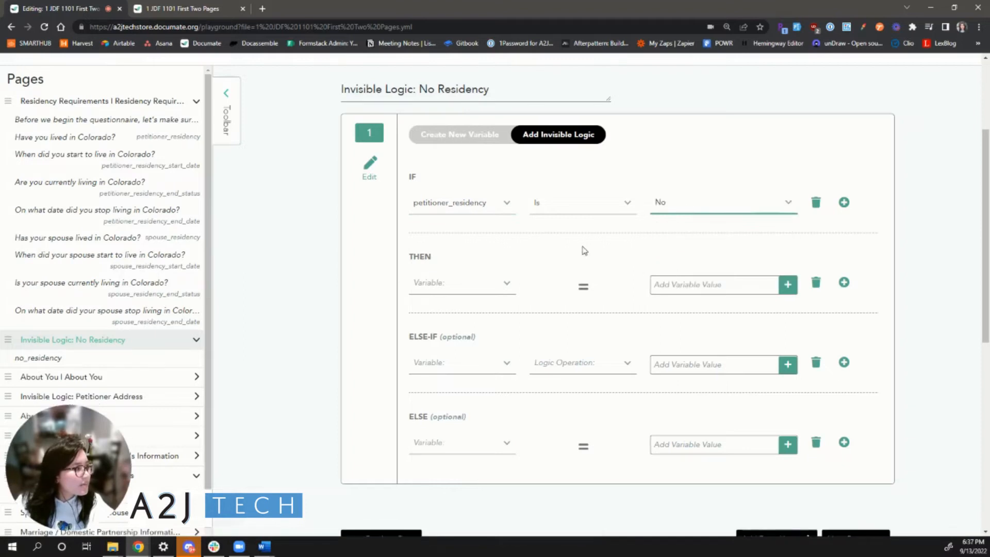
- Add a second IF condition joined with AND, set to spouse_residency Is No
left_click(844, 202)
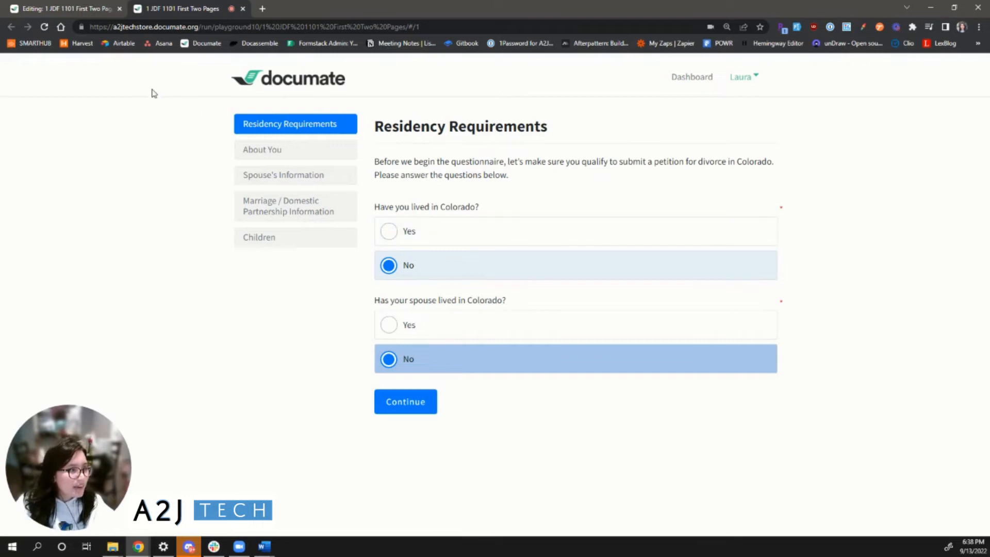
left_click(71, 11)
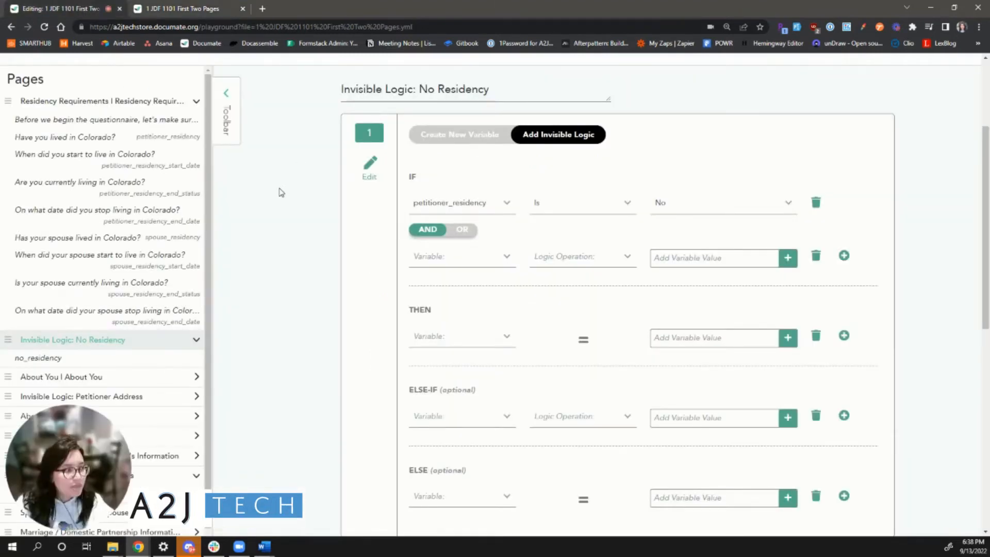
left_click(509, 257)
scroll(454, 330, "down", 1)
left_click(453, 370)
left_click(722, 256)
left_click(672, 332)
- Set the THEN result so that no_residency equals Yes
scroll(512, 289, "down", 1)
left_click(509, 285)
left_click(489, 347)
left_click(682, 295)
left_click(678, 325)
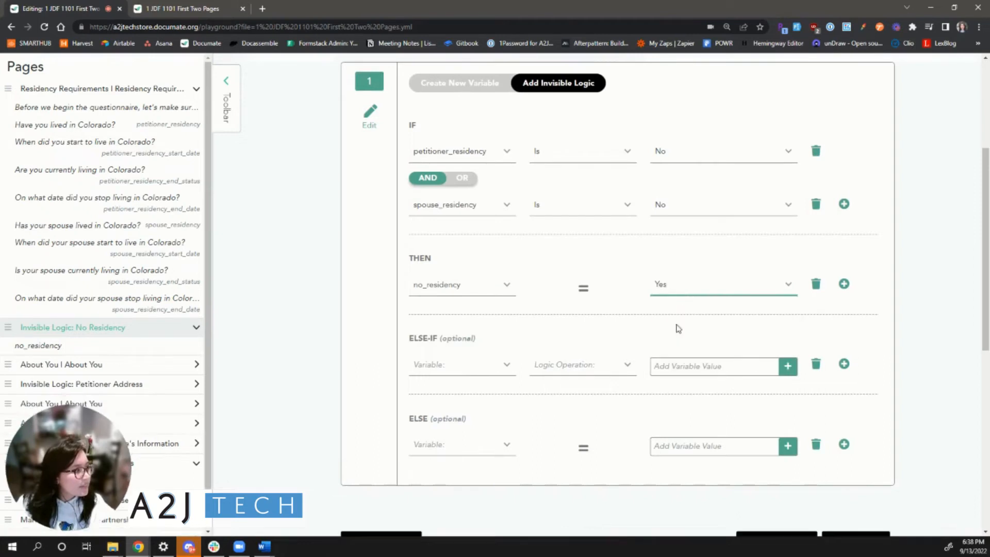
left_click(616, 310)
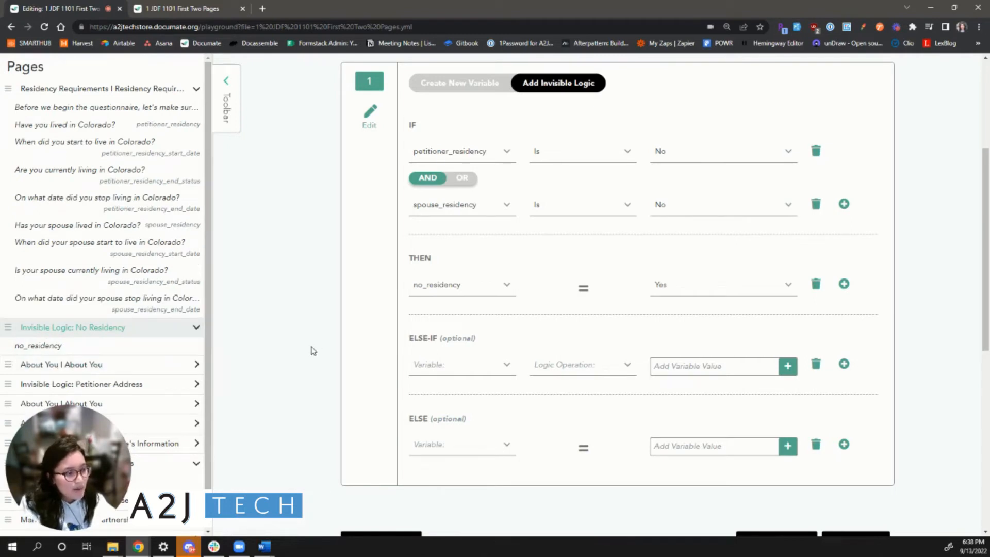
- Add a new page titled "Sorry!" after the invisible logic page and give it a Kickout Page block
scroll(311, 350, "down", 1)
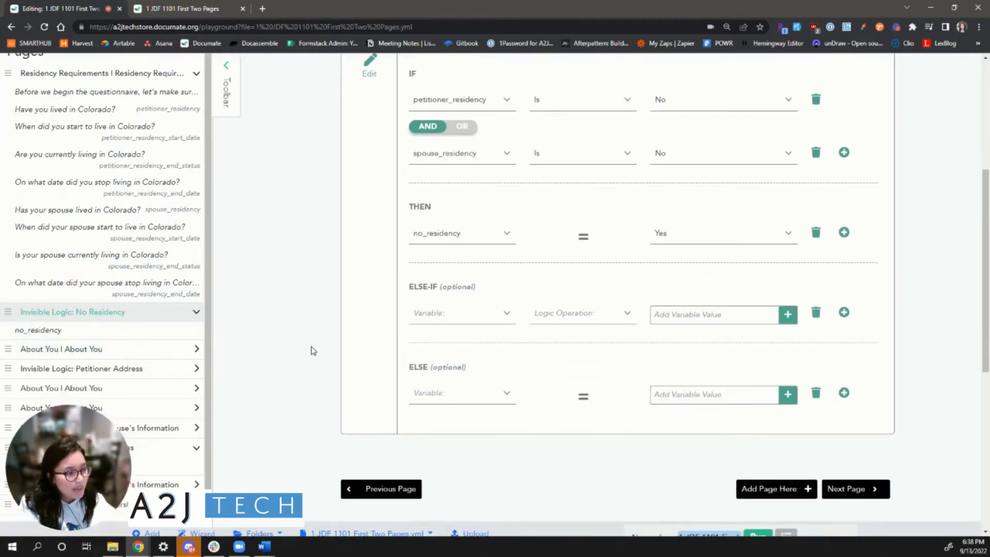
left_click(762, 490)
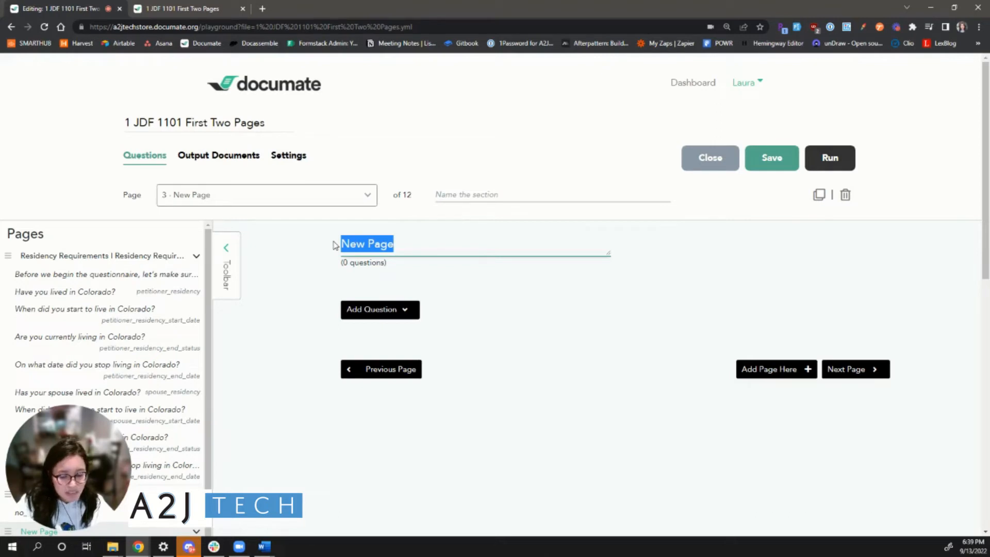
type("Sorry!")
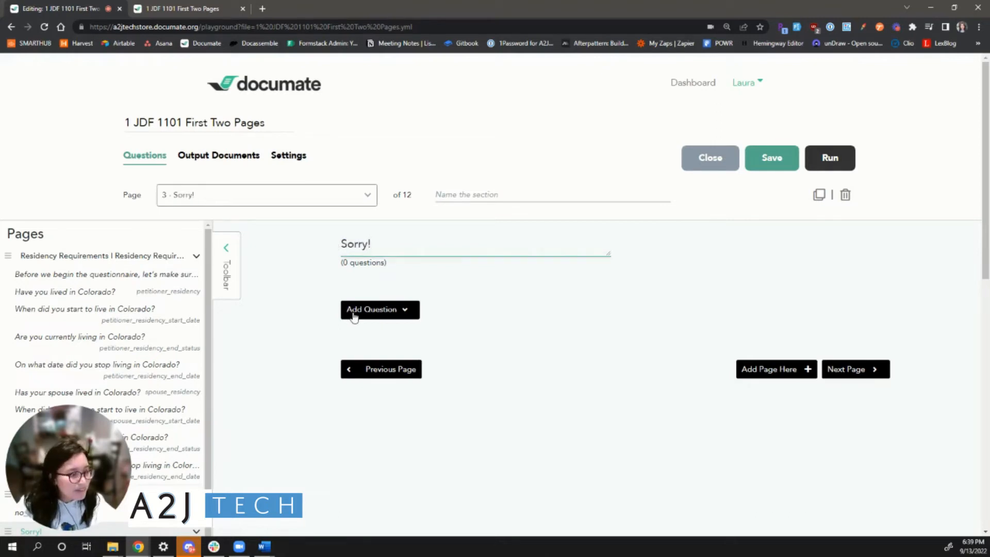
left_click(354, 310)
scroll(301, 421, "down", 3)
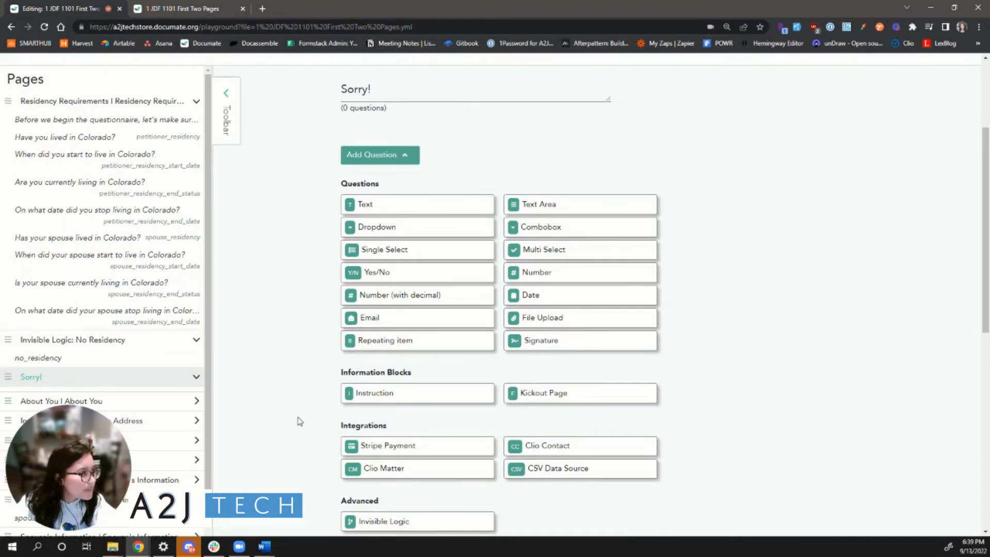
left_click(538, 398)
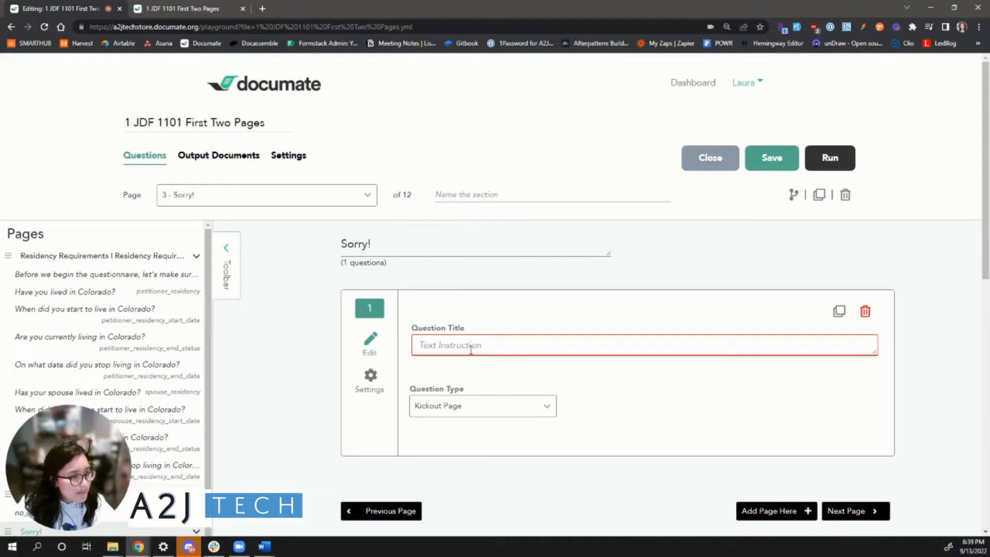
- Write the kickout message "Sorry! You do not qualify for this questionnaire because residency requirements were not met." plus the 90-day Colorado residency rule for filing divorce
type("Sorry! You do not qualify for this questionnaire because residency requirements were not met. You or your spouse must be a resident in Colorado for at least 90 days to file for divorce in ")
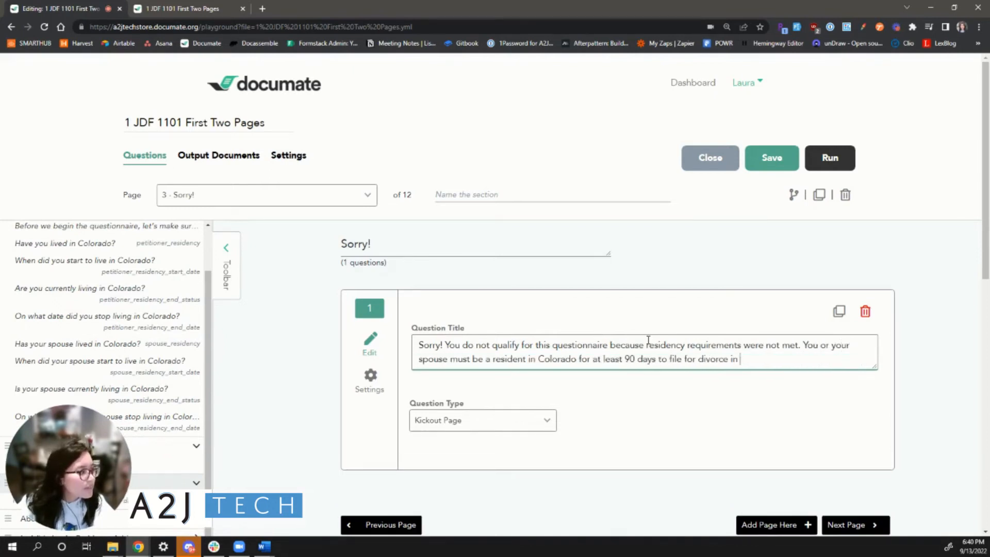
type("Colorado.")
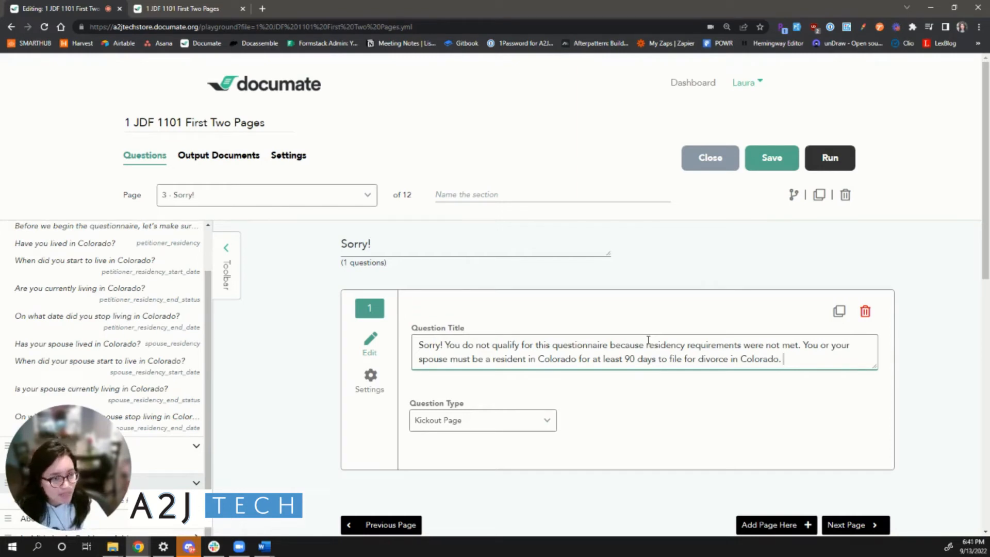
key("Return")
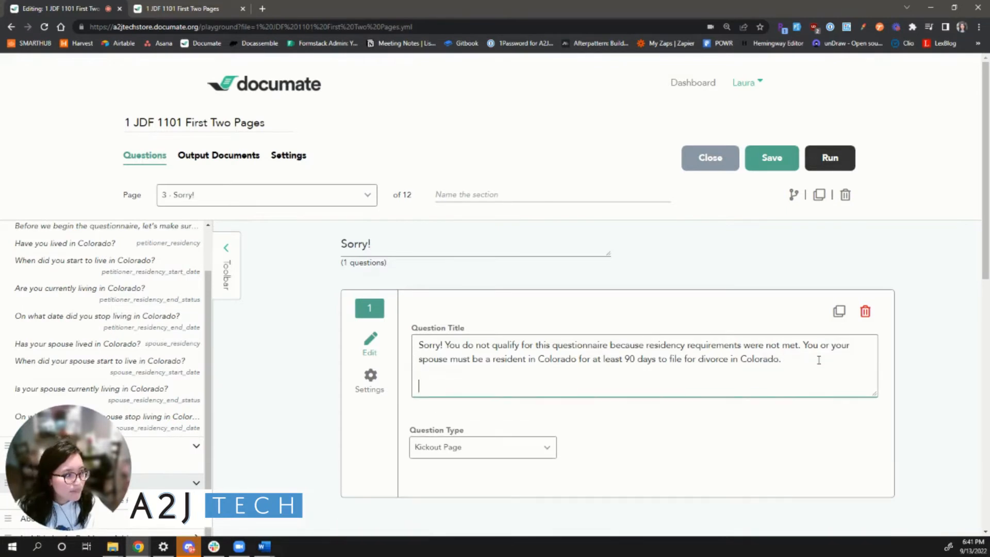
- Reword the kickout message to the third person, using "The client does not qualify" and "The client or their spouse"
mouse_move(446, 345)
left_mouse_down()
mouse_move(481, 345)
mouse_move(459, 344)
left_mouse_up()
type("The client")
left_click(499, 345)
type("es")
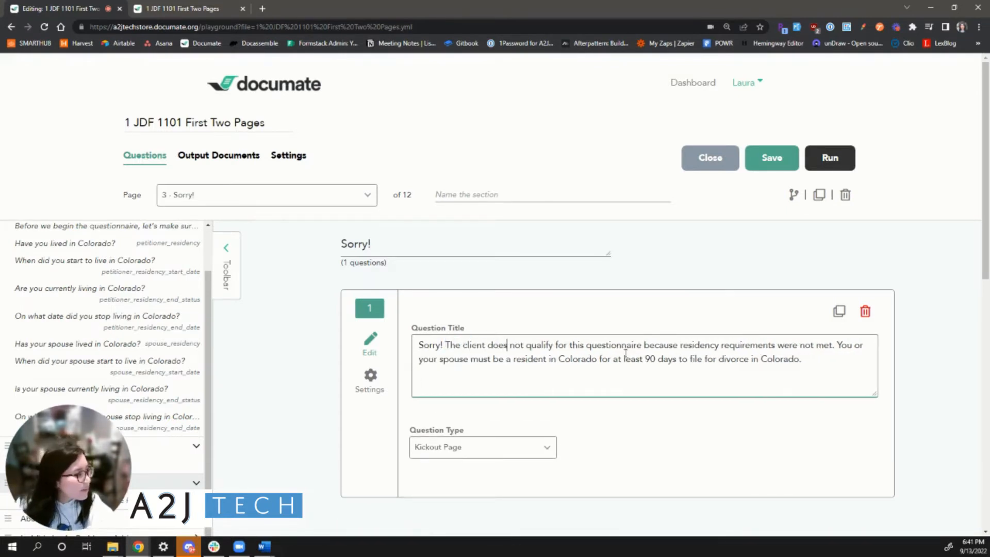
left_click_drag(836, 345, 854, 344)
type("The client or")
key("BackSpace")
key("BackSpace")
key("BackSpace")
double_click(439, 358)
type("their")
- Add "Please see the following workflows available for divorce from our firm:" below the message and start a numbered list with 1
left_click(684, 380)
type("Please see the following workflows available for divorce from our firm:")
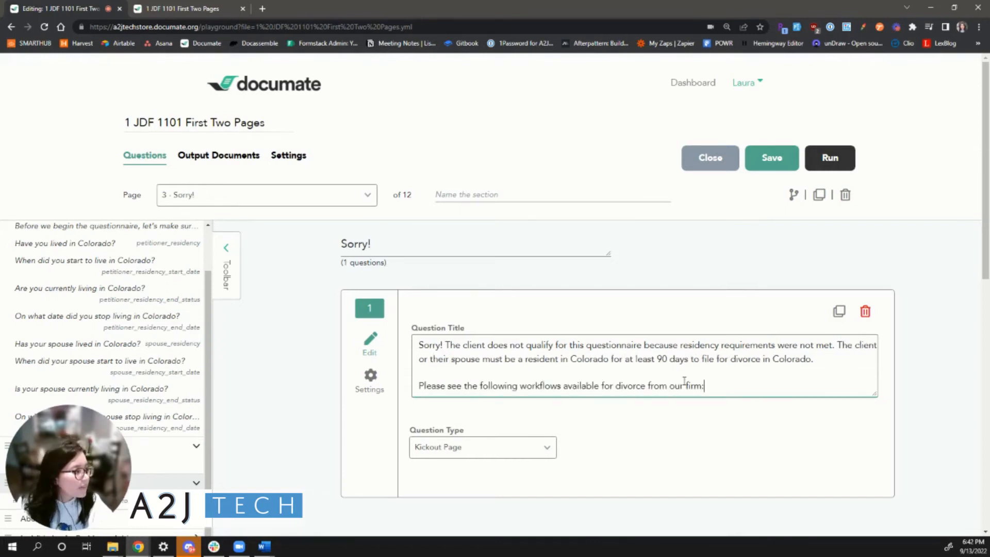
key("Return")
type("1.")
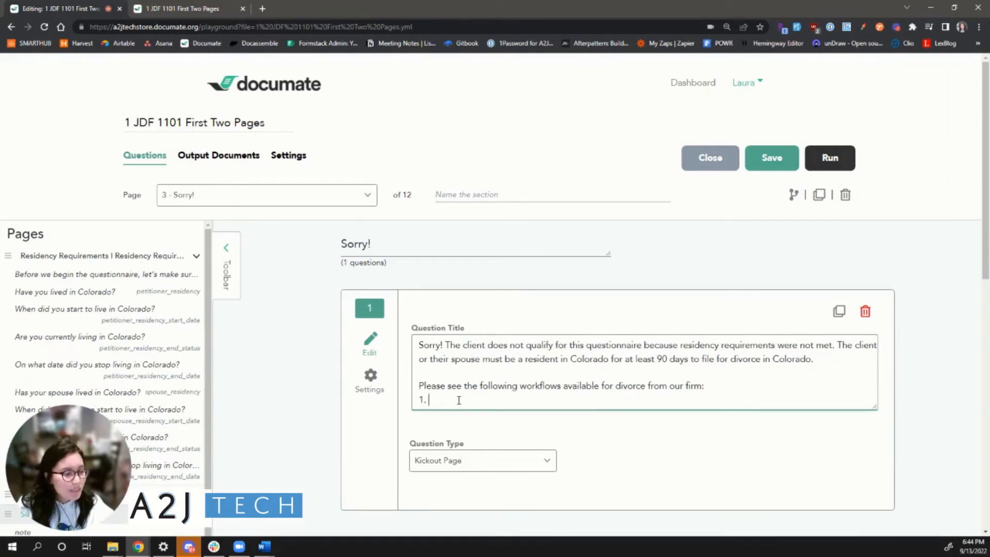
- Copy the share link of the 1 JDF 577 workflow from the dashboard
left_click(701, 86)
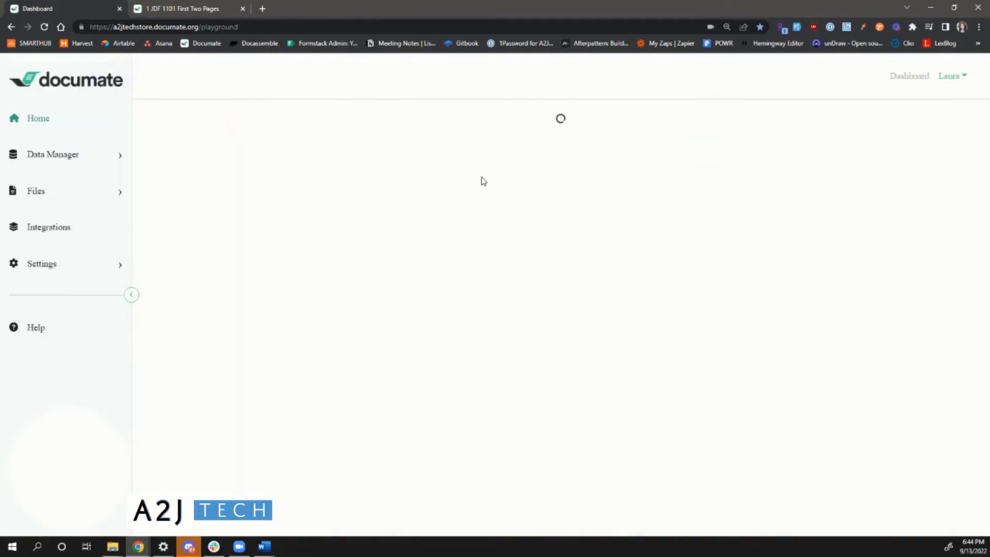
left_click(857, 273)
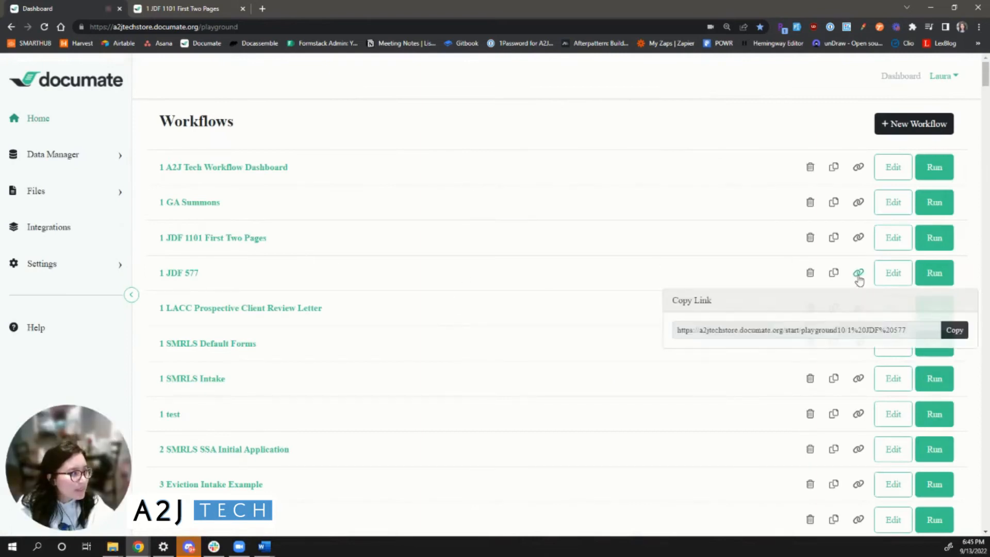
left_click(951, 332)
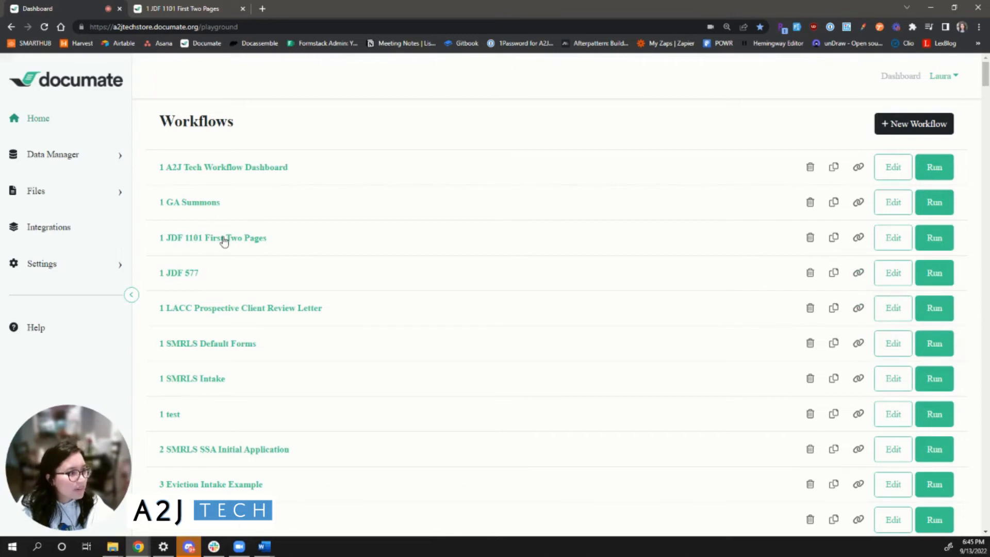
- Reopen the Sorry! page of 1 JDF 1101 First Two Pages and enter "JDF 577" as list item 1
left_click(223, 240)
scroll(161, 344, "down", 4)
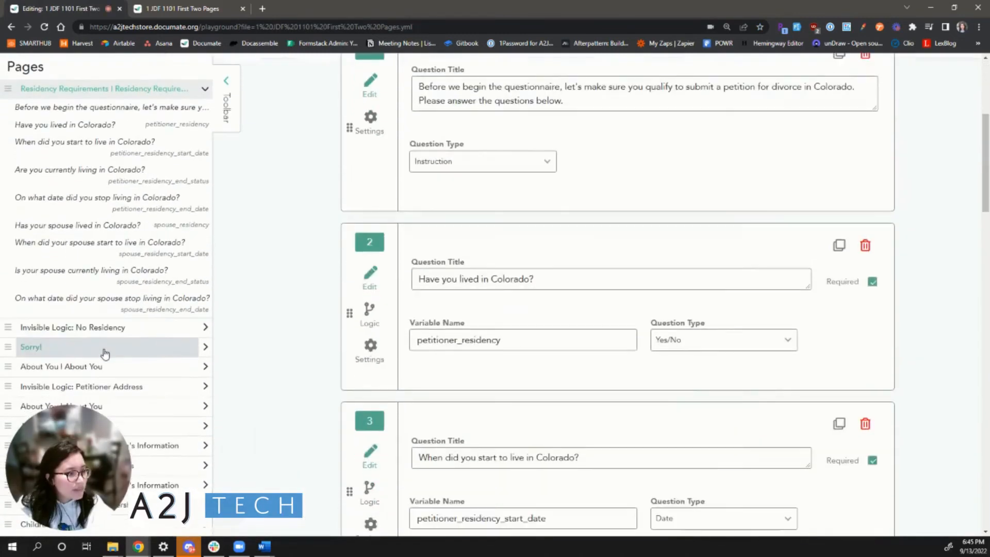
left_click(105, 354)
scroll(99, 349, "up", 3)
left_click(458, 400)
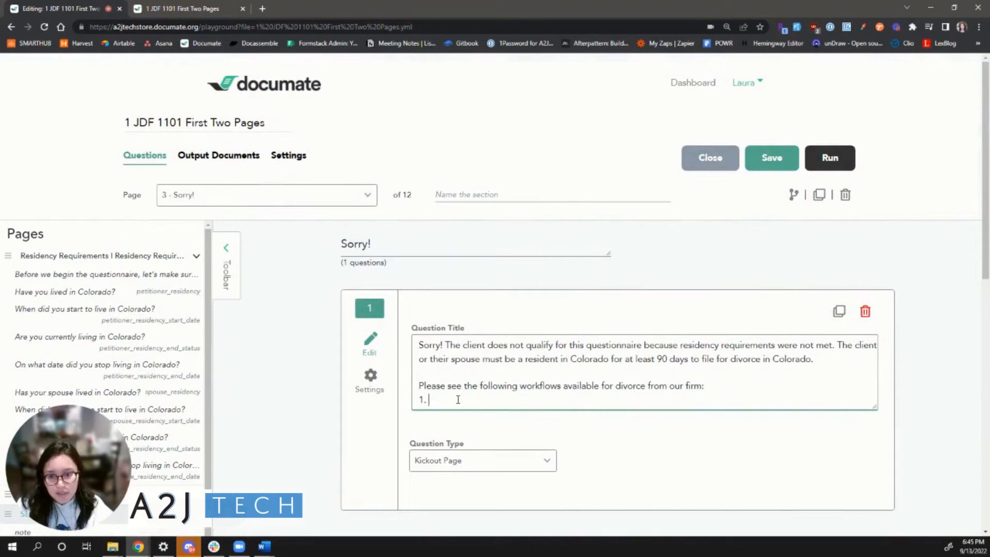
type("JDF 57")
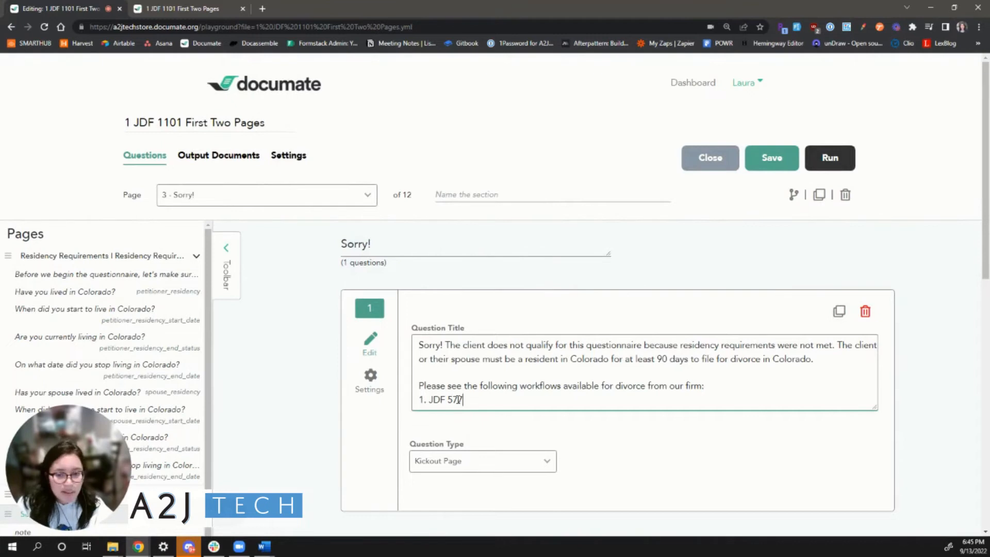
key("Return")
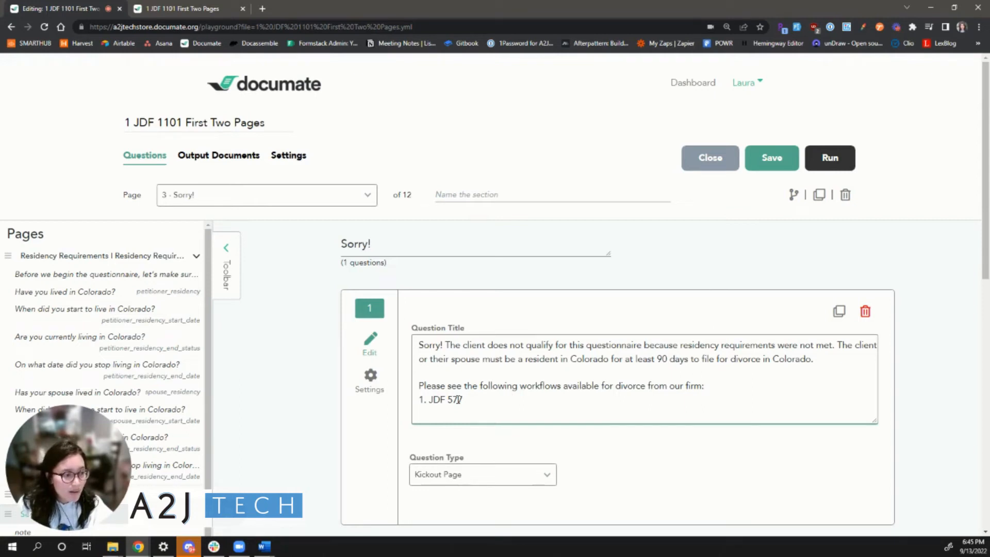
- Add the line "Petition for Divorce in Florida." beneath the JDF 577 list item
type("Di")
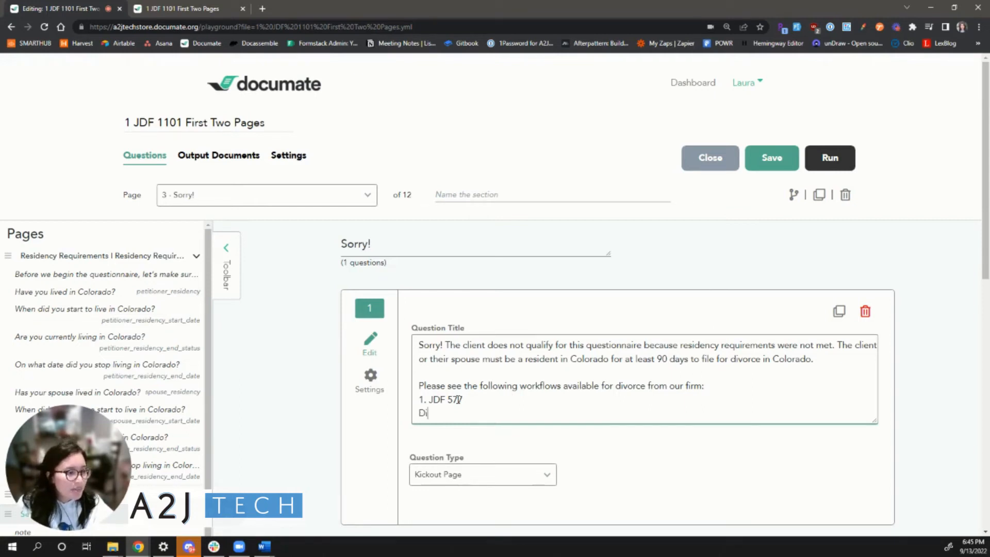
type("vorce")
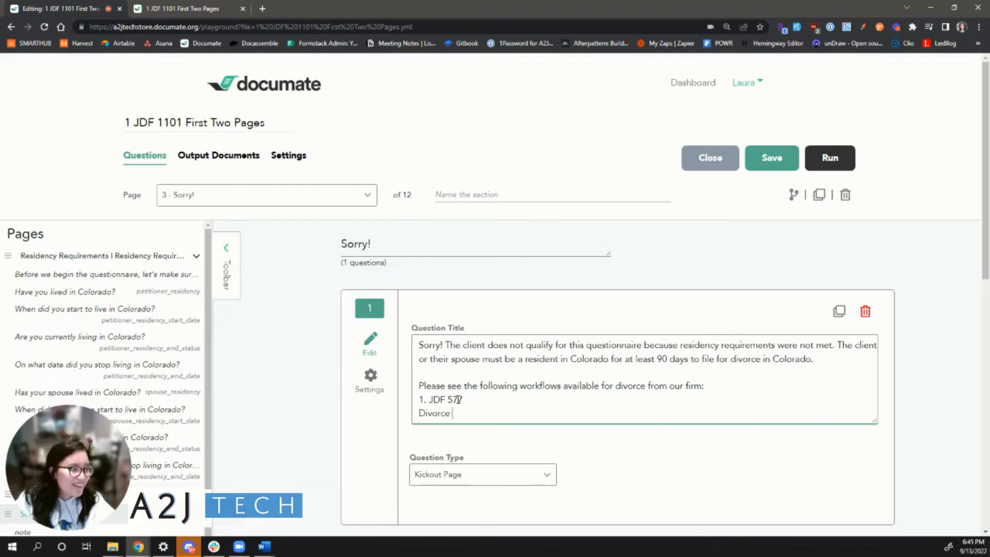
key("BackSpace")
key("BackSpace")
key("BackSpace")
key("BackSpace")
key("BackSpace")
key("BackSpace")
key("BackSpace")
key("BackSpace")
type("Petition for Divorce in Florida.")
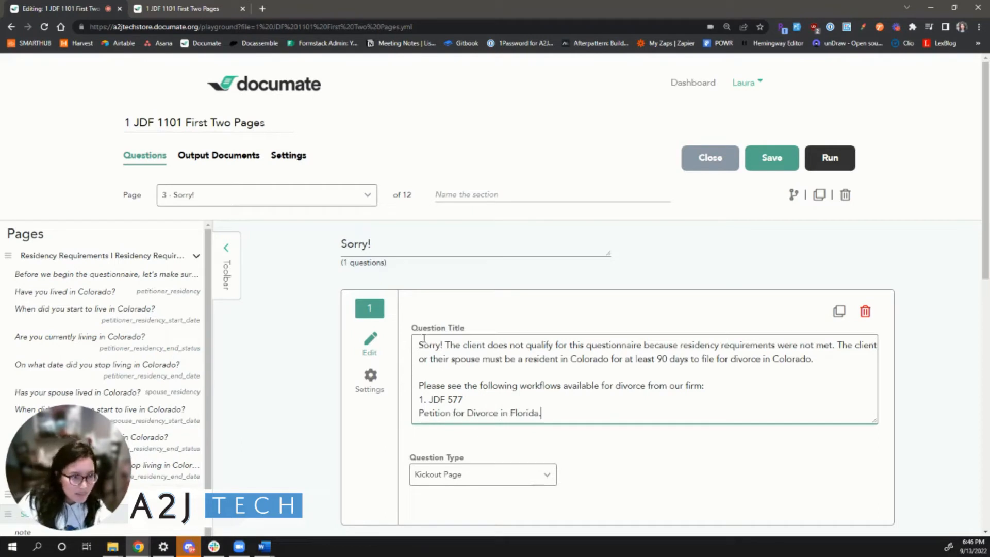
- Turn "Petition for Divorce in Florida." into a Markdown link to the copied JDF 577 workflow URL and save the workflow
left_click(419, 414)
type("[")
left_click(549, 412)
type("](")
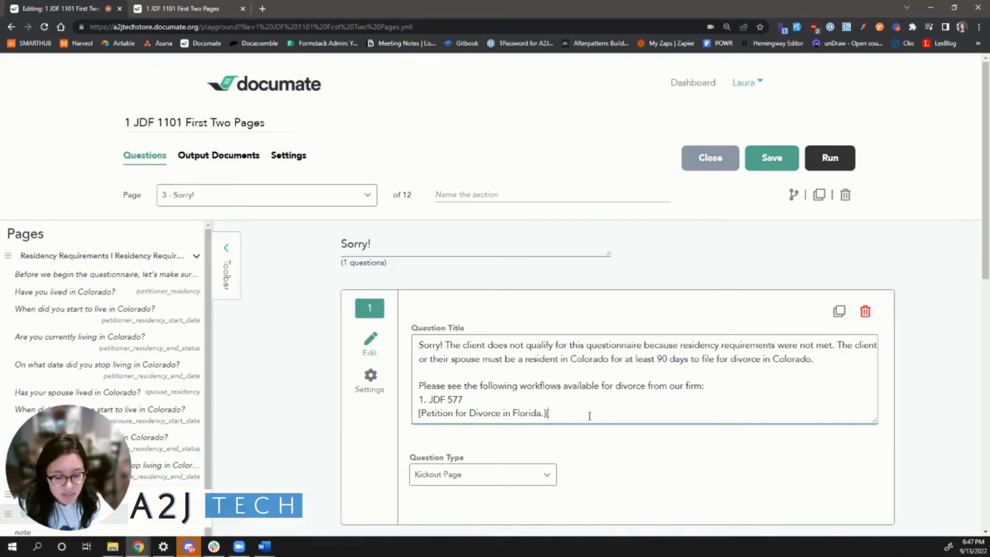
key("ctrl+v")
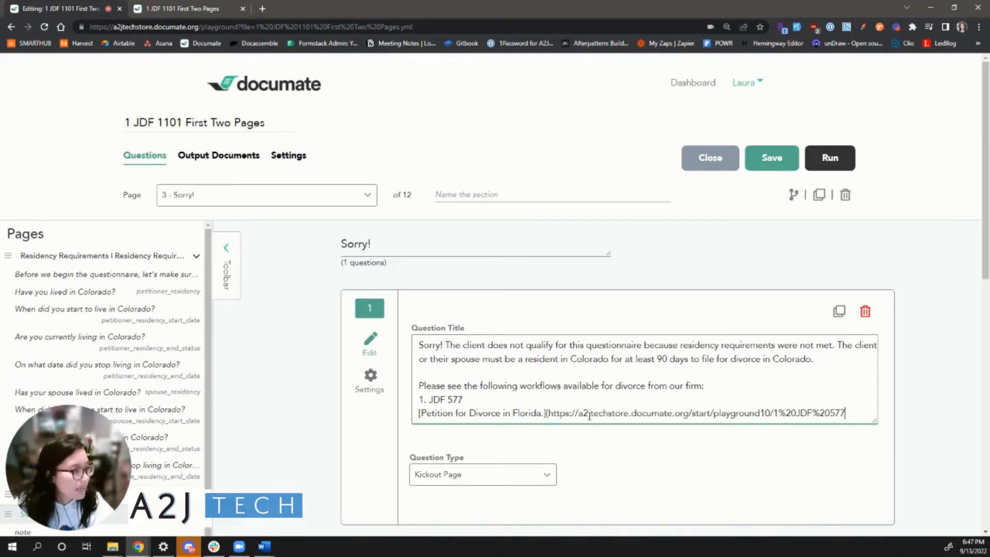
type(")")
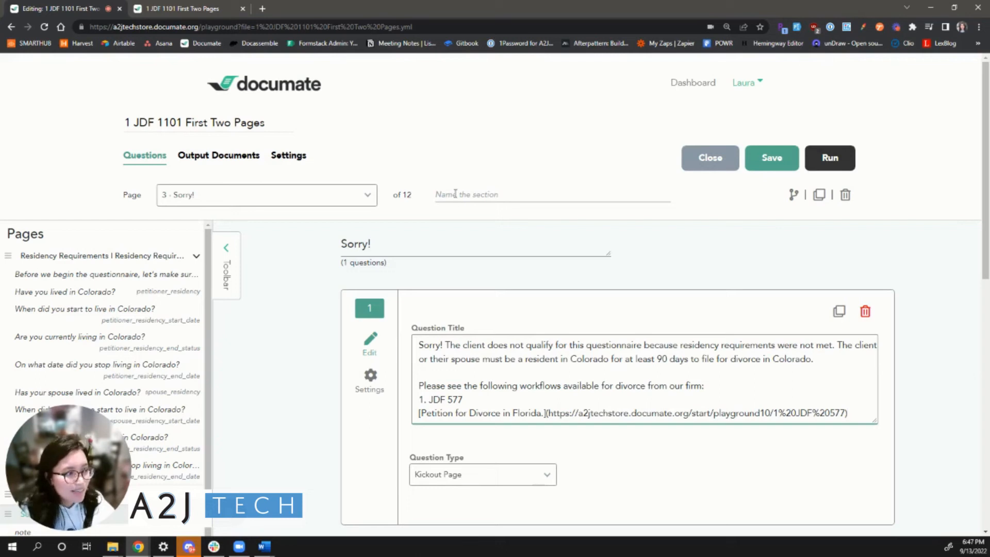
left_click(774, 160)
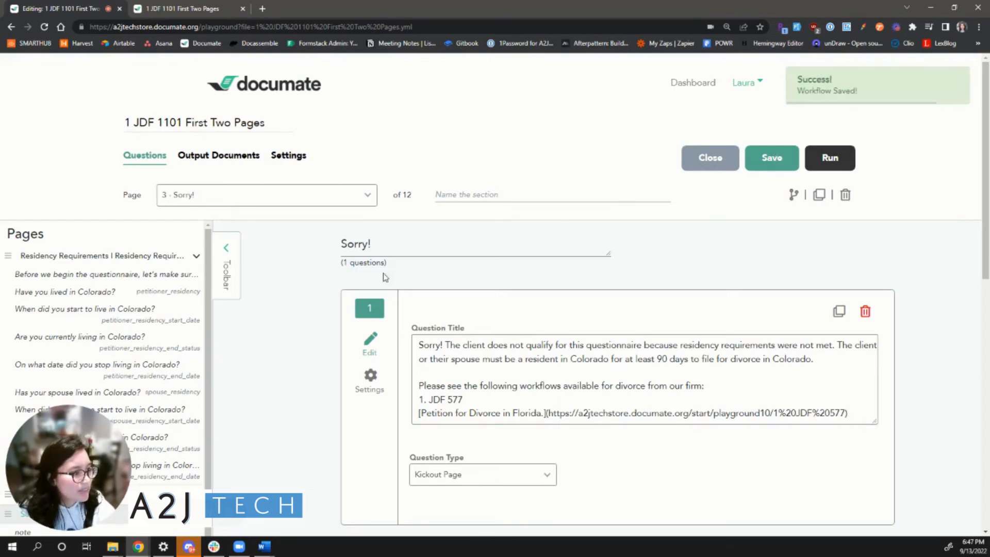
- Run the workflow with No for both spouses' Colorado residency to reach the kickout page
left_click(442, 375)
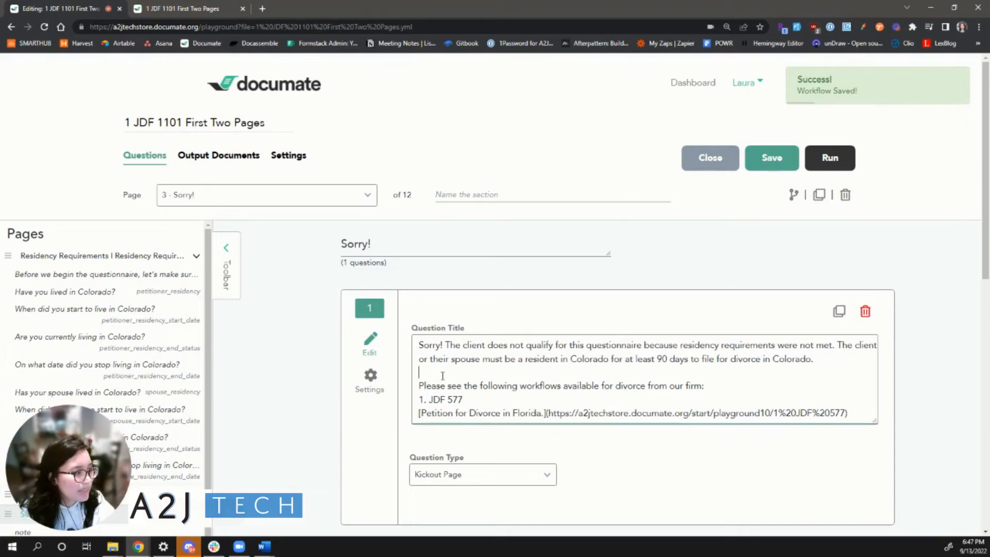
left_click(829, 161)
left_click(433, 358)
left_click(407, 402)
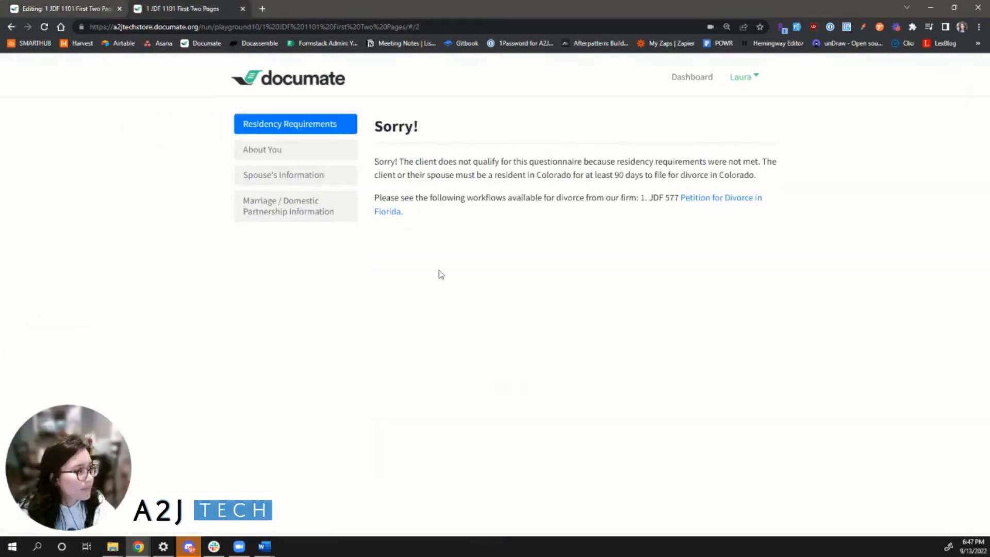
- Review the kickout page's wording and how the JDF 577 item and petition link are laid out
left_click_drag(637, 199, 474, 161)
left_click(394, 161)
left_click_drag(405, 196, 376, 189)
left_click(376, 189)
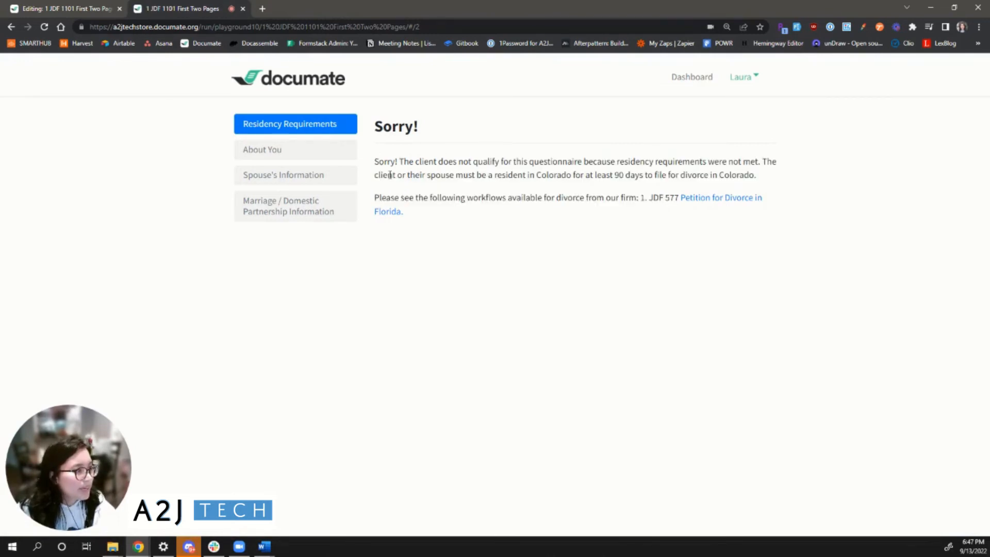
left_click_drag(640, 198, 681, 198)
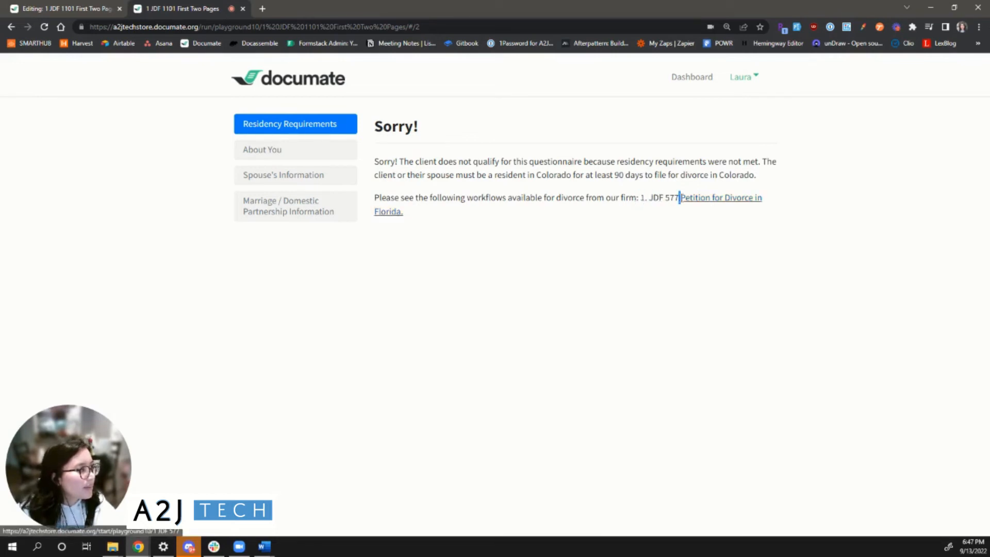
left_click(650, 196)
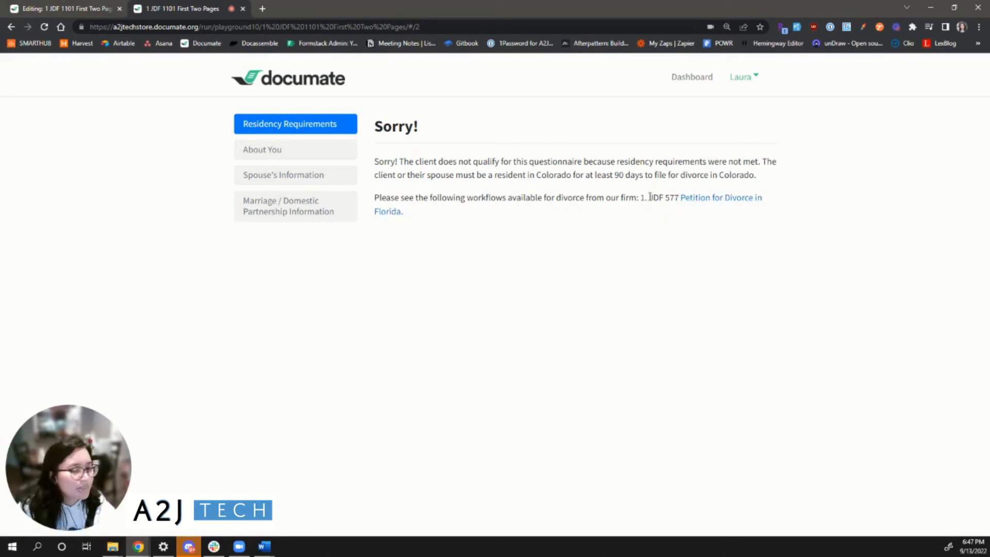
left_click_drag(650, 197, 680, 197)
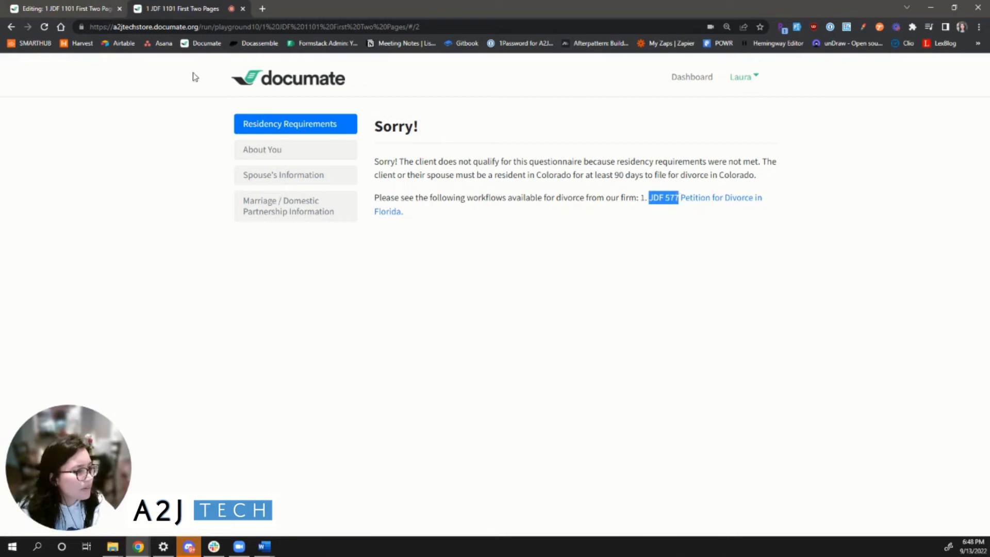
- Back in the workflow editor, insert <br> lines before and after the JDF 577 item in the kickout message
left_click(79, 9)
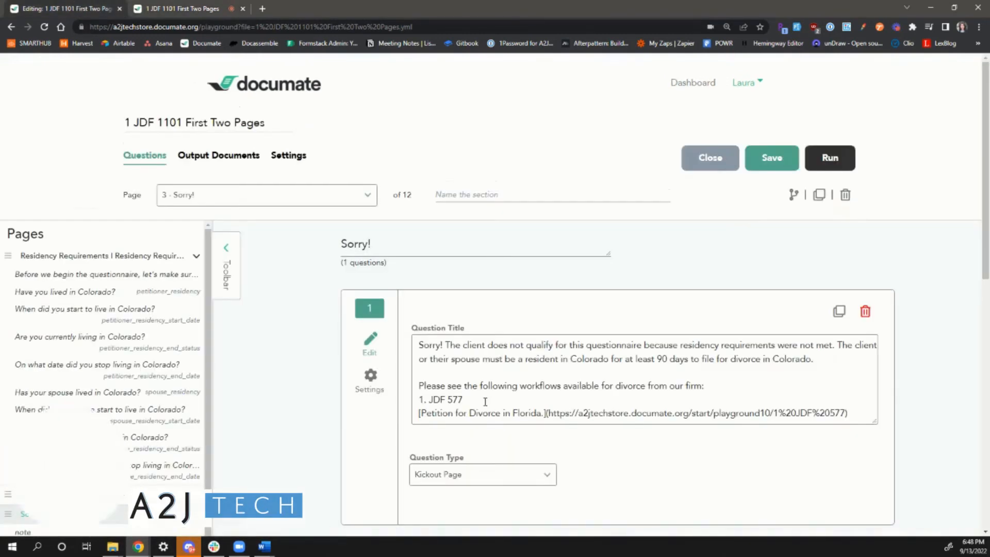
scroll(567, 361, "down", 1)
left_click(719, 337)
key("Return")
type("<br>")
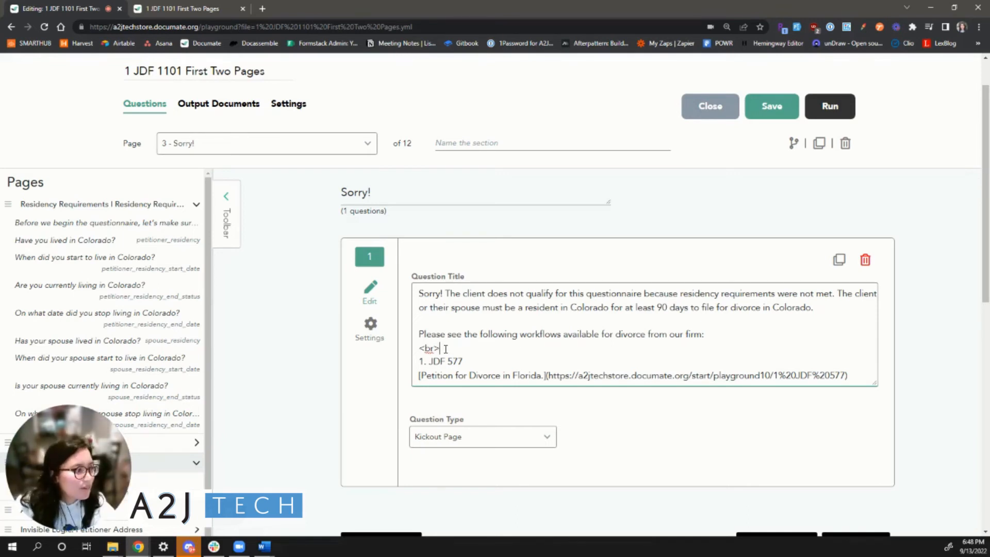
key("shift+Home")
key("ctrl+c")
left_click(485, 362)
key("Return")
key("ctrl+v")
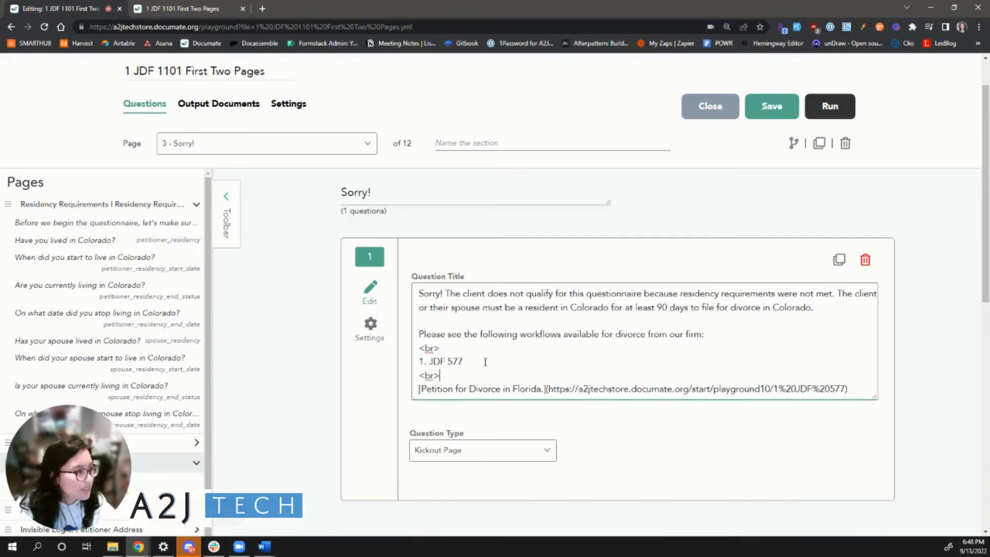
- Make "JDF 577" bold with double asterisks around it and save the workflow
left_click(432, 361)
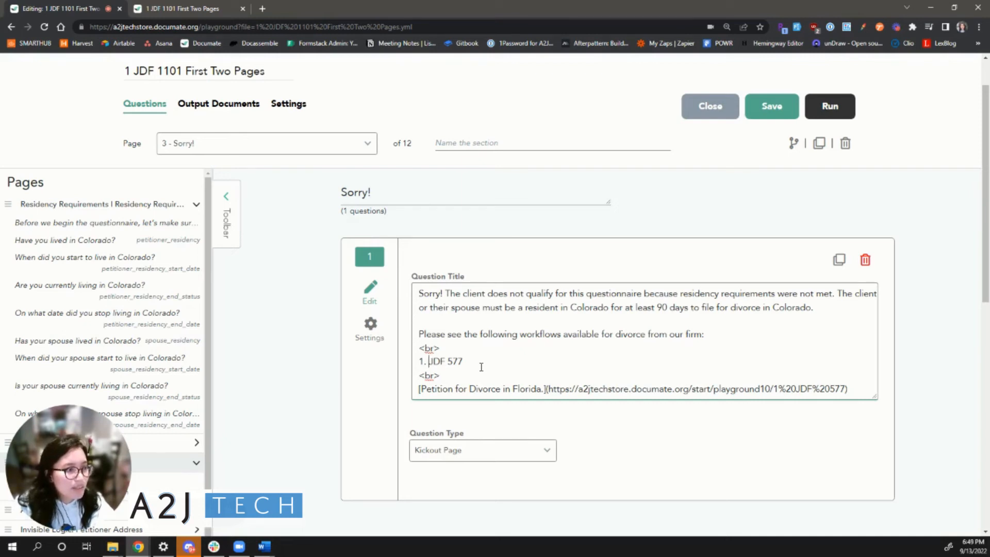
type("**")
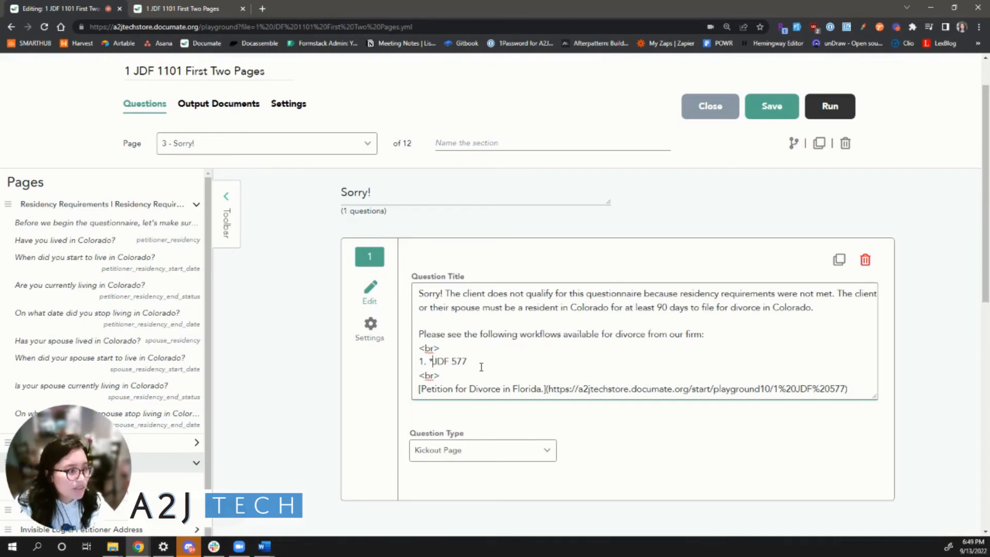
left_click(478, 361)
type("**")
left_click(781, 111)
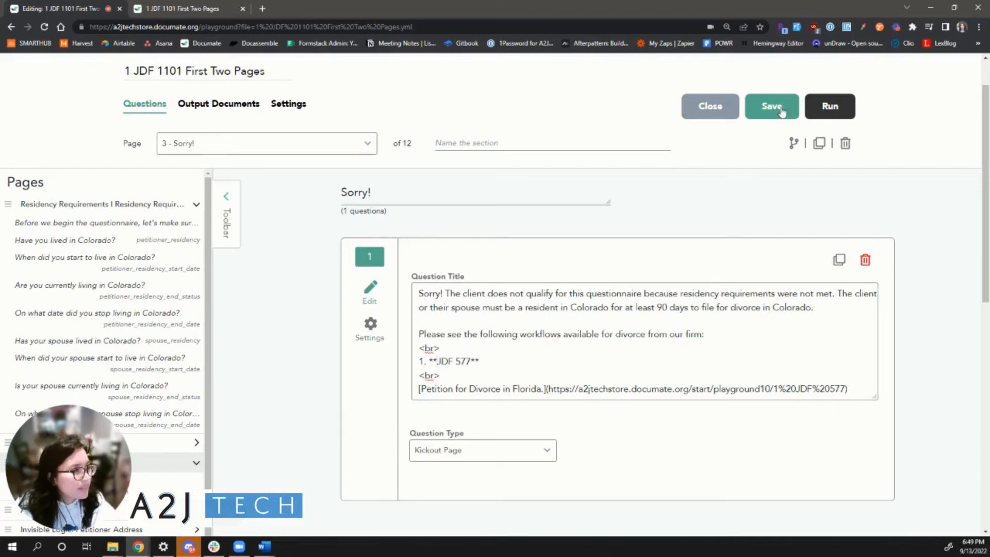
- Rerun the workflow with No for both residency questions and check the JDF 577 item and Florida petition link on the kickout page
left_click(824, 110)
left_click(423, 265)
left_click(407, 358)
left_click(429, 403)
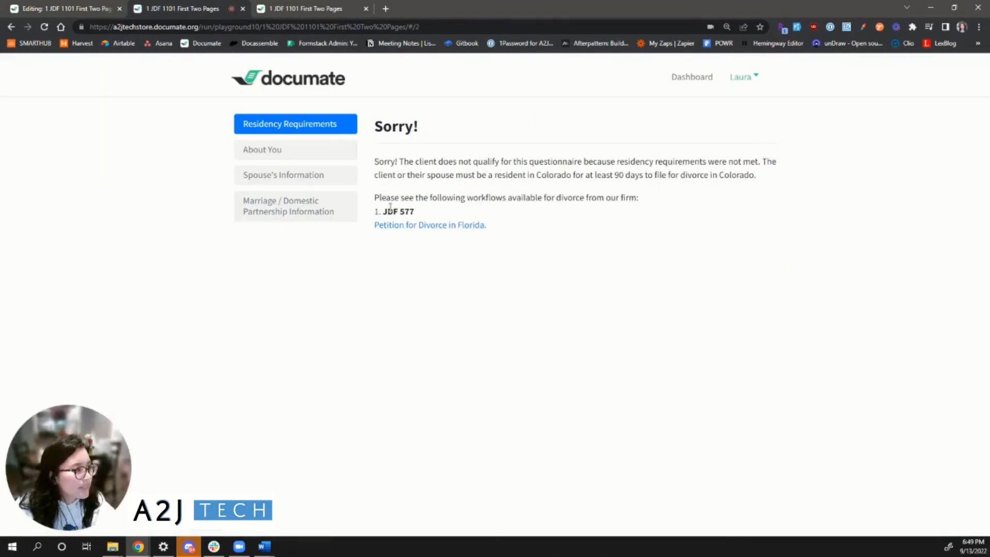
left_click_drag(382, 212, 420, 214)
left_click(418, 216)
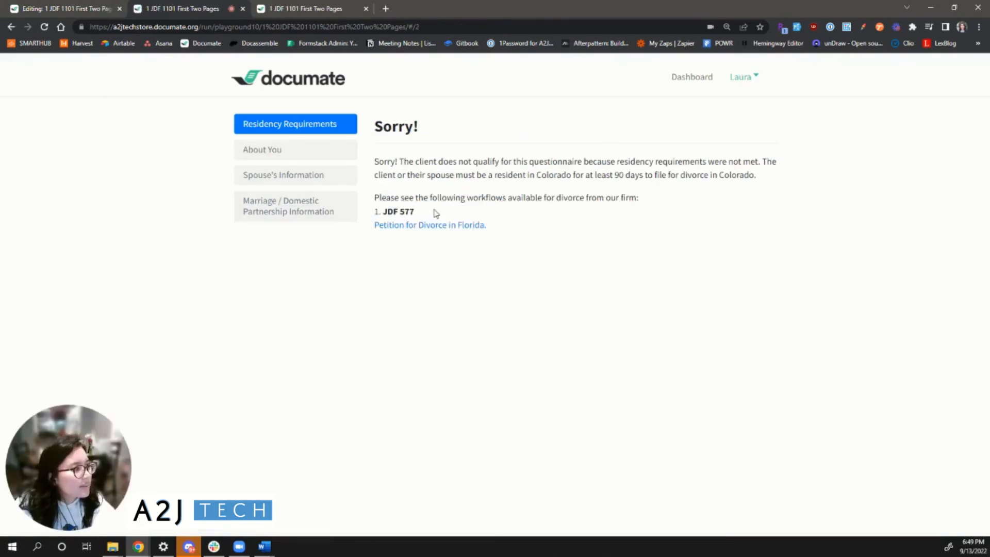
left_click_drag(517, 226, 367, 232)
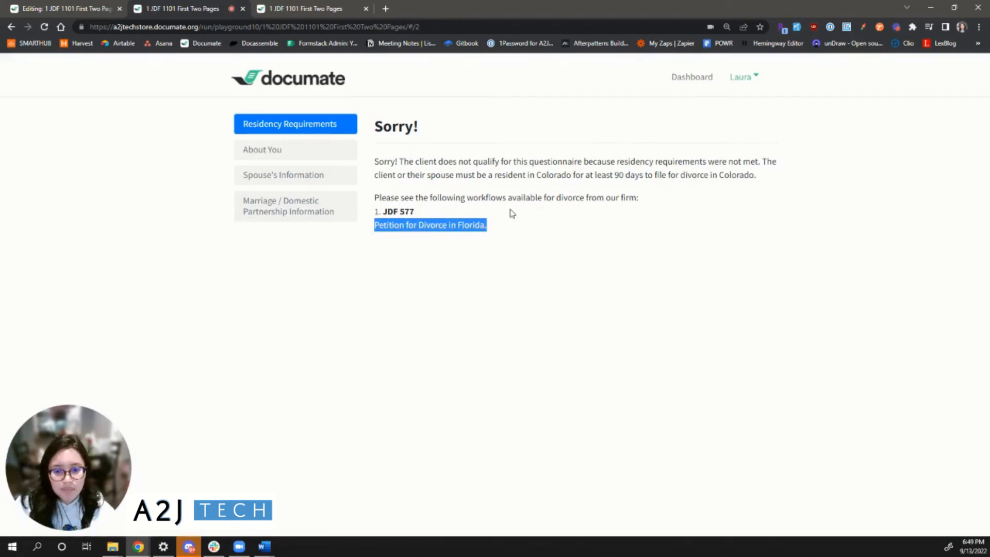
- Back in the workflow editor, move the opening double asterisks ahead of "1." so the whole "1. JDF 577" item is bold, and save
left_click(513, 217)
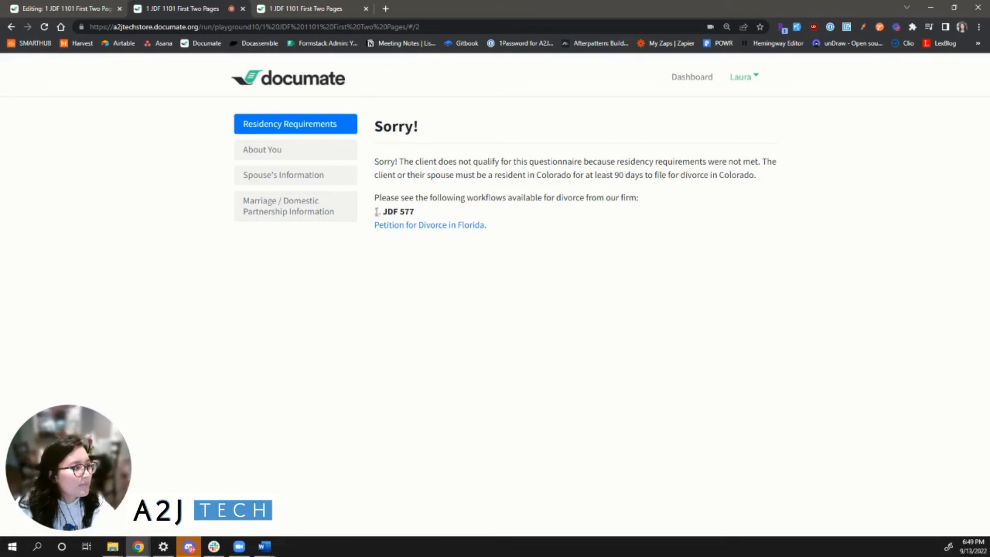
left_click(64, 9)
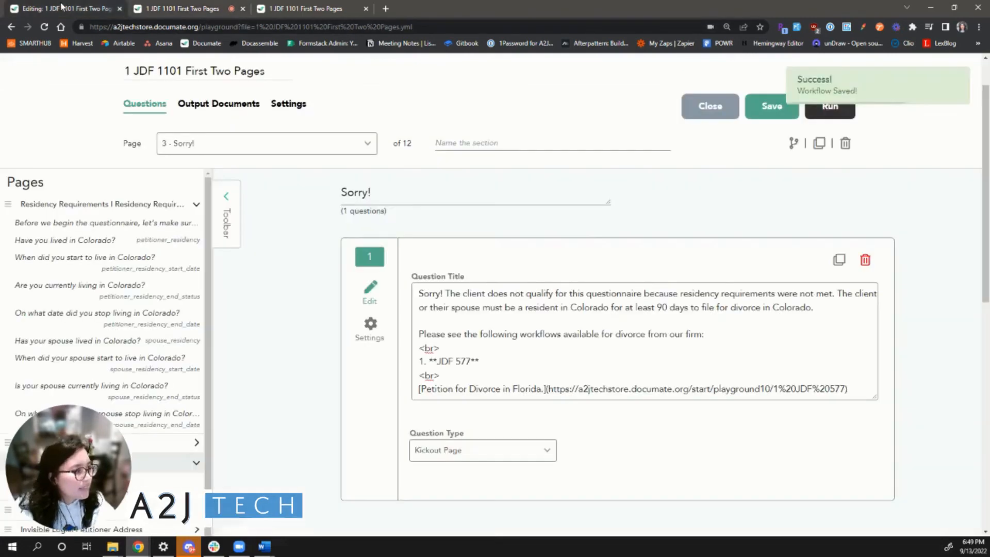
double_click(433, 360)
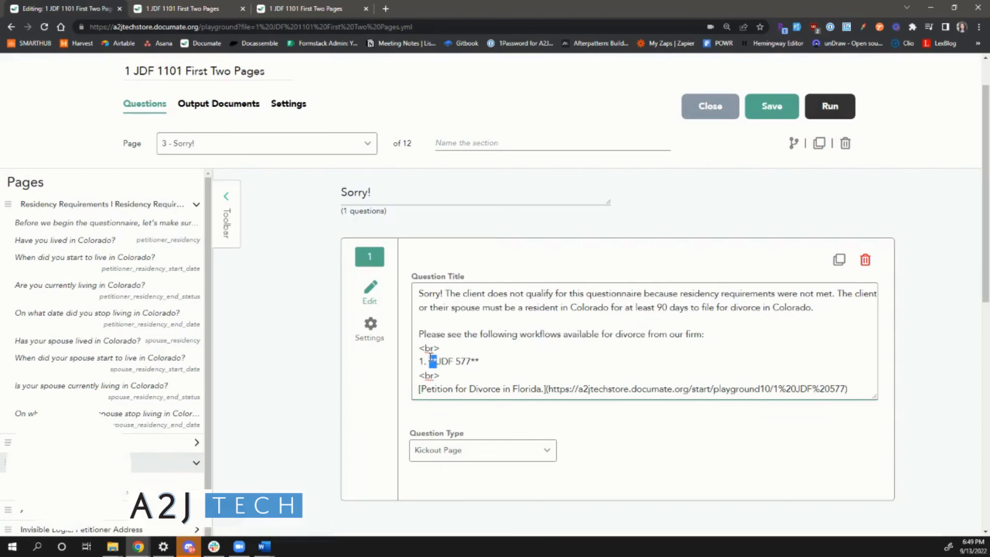
key("BackSpace")
left_click(418, 360)
type("**")
left_click(771, 106)
- Run the workflow with No for both residency questions to check the bold item number on the kickout page
left_click(824, 107)
left_click(422, 265)
left_click(423, 360)
left_click(405, 401)
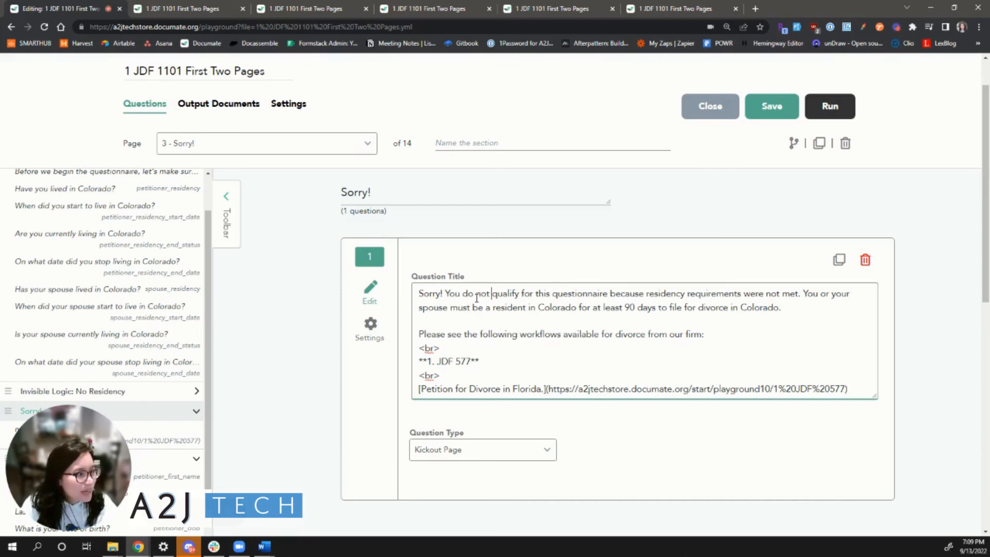
- Set the Sorry! page's logic to Show if no_residency is Yes, and save the workflow
left_click(792, 143)
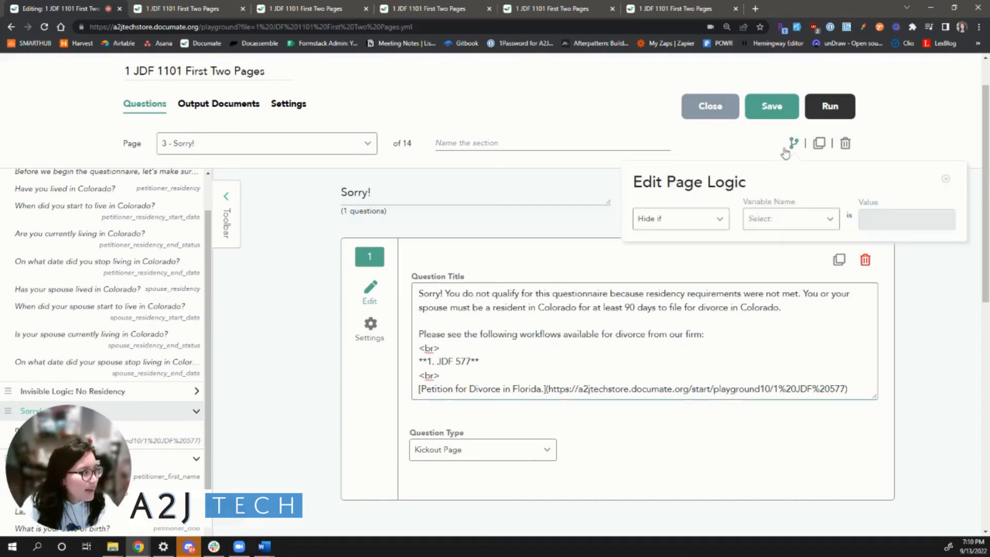
left_click(707, 226)
left_click(683, 265)
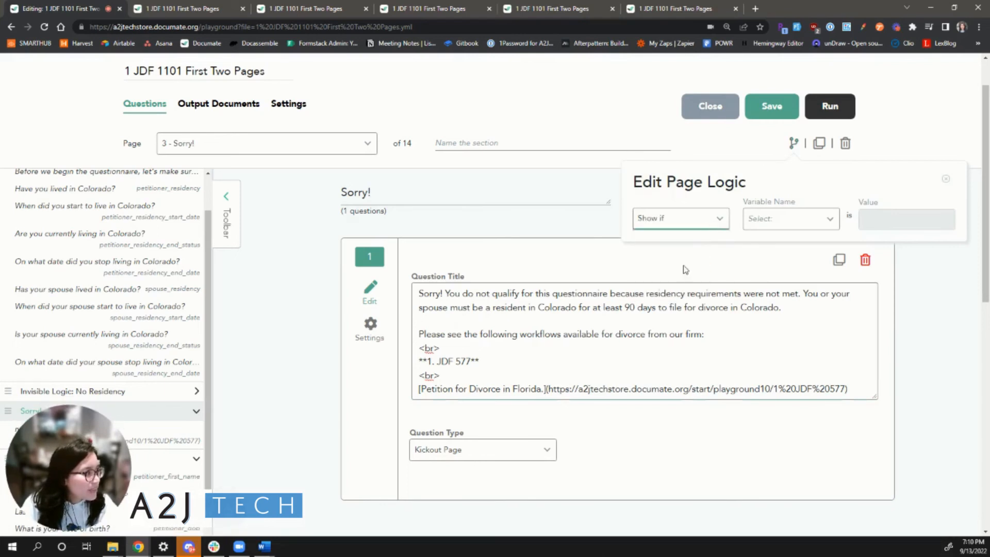
left_click(776, 227)
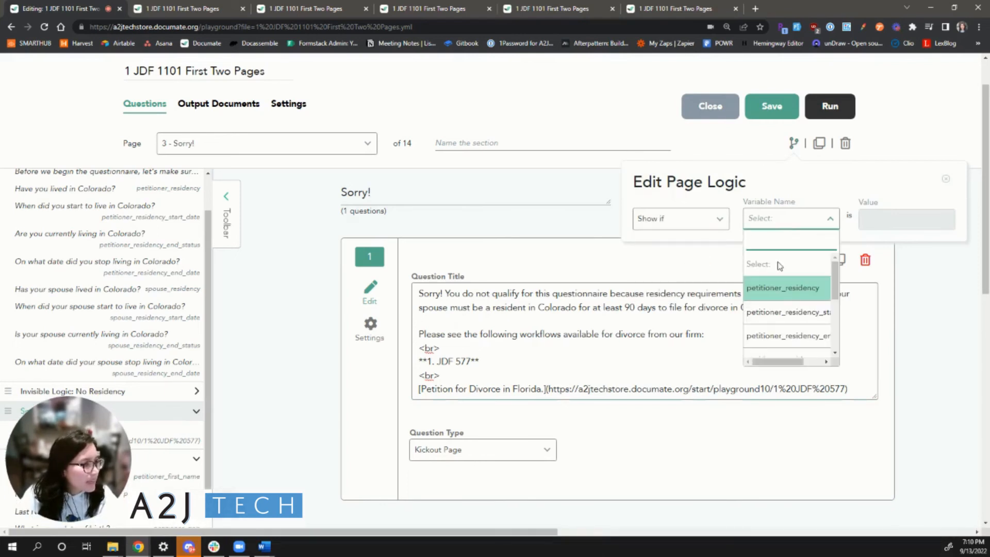
type("no")
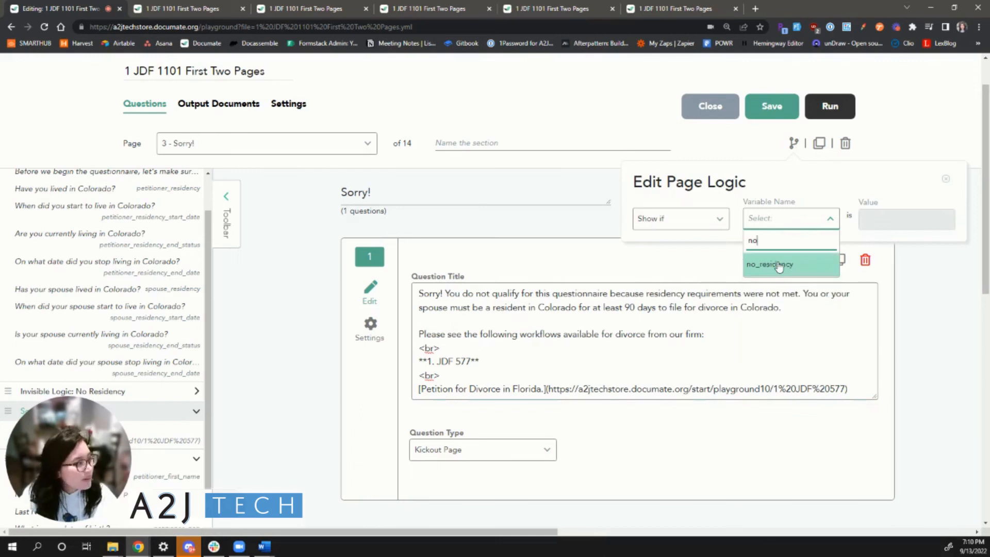
left_click(779, 265)
left_click(897, 224)
left_click(885, 264)
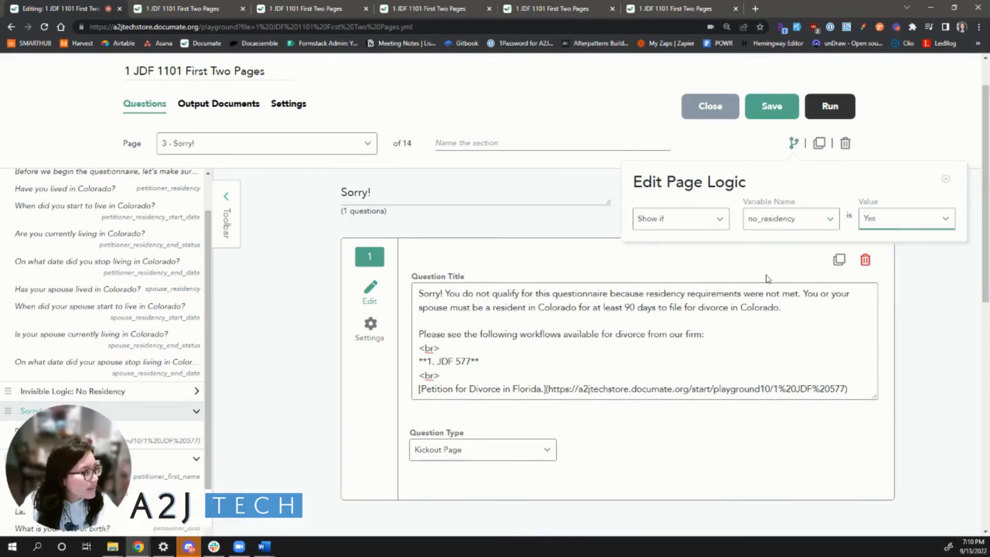
left_click(740, 267)
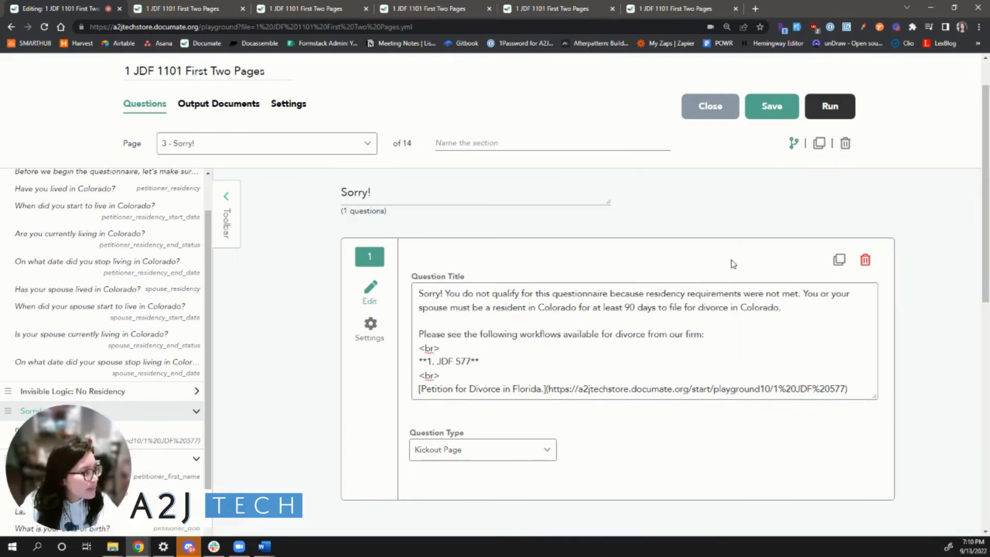
left_click(763, 113)
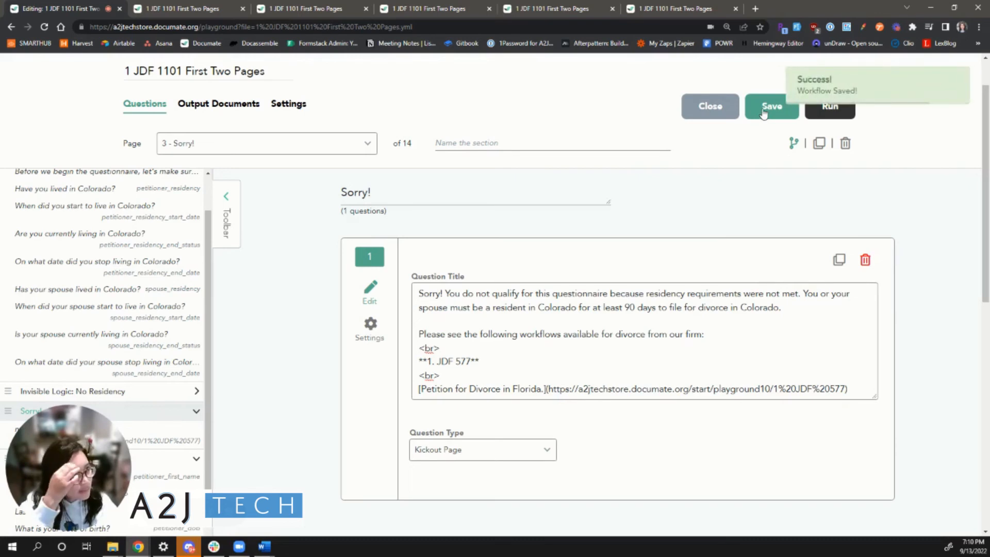
- Test the page logic by running the workflow and answering No to both the petitioner's and the spouse's Colorado residency questions
left_click(824, 117)
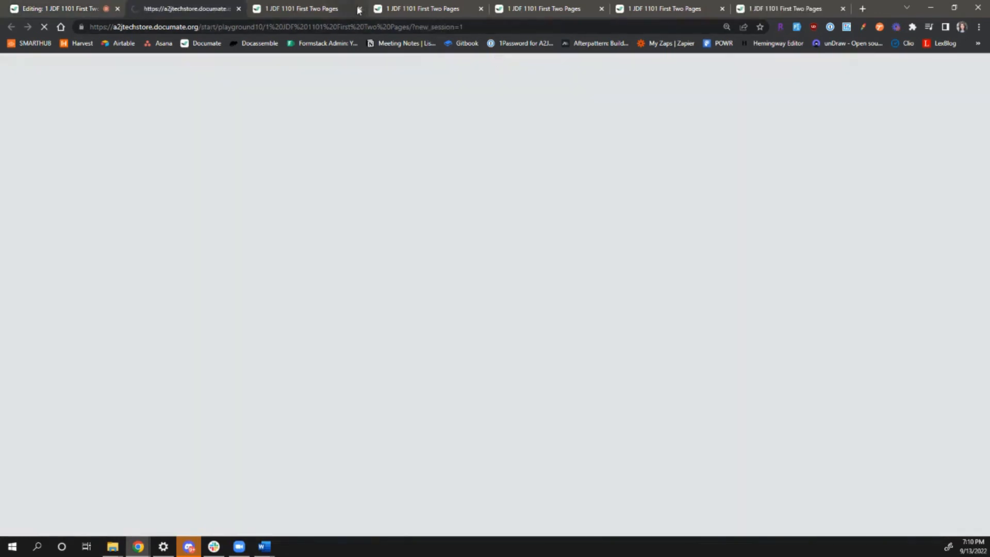
left_click(420, 264)
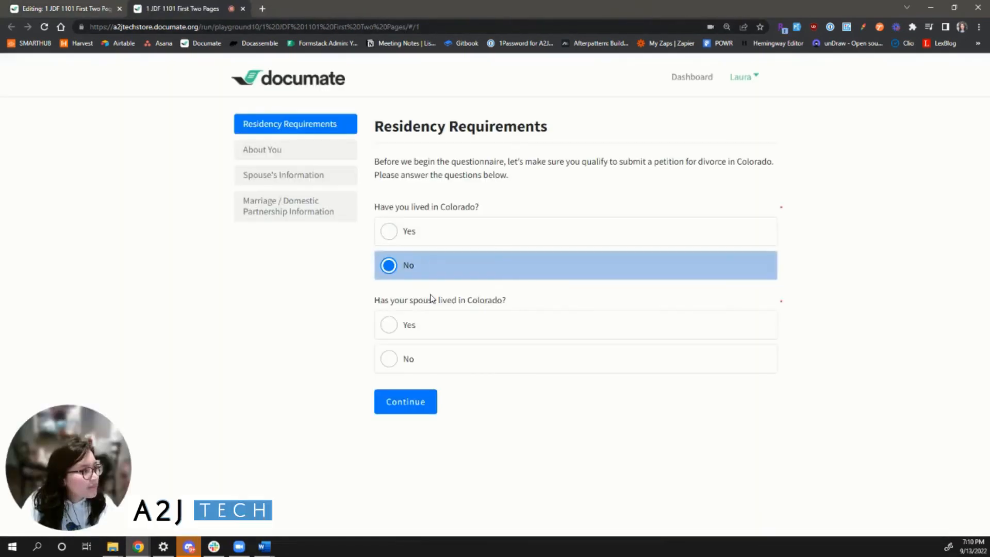
left_click(421, 359)
left_click(423, 404)
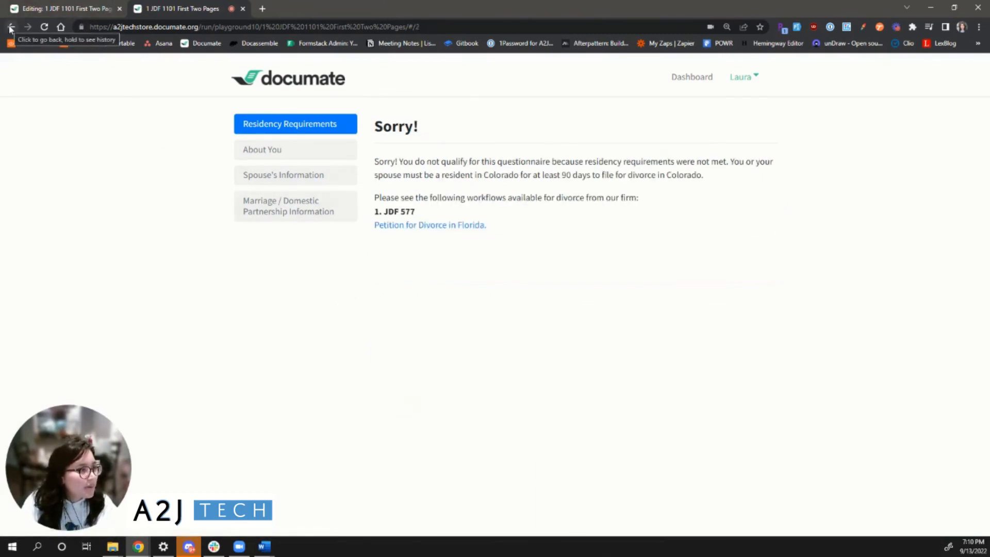
- Start a new run, answer Yes to all lived-in and currently-living-in Colorado questions, and autofill both start dates with sample data
left_click(26, 11)
left_click(824, 104)
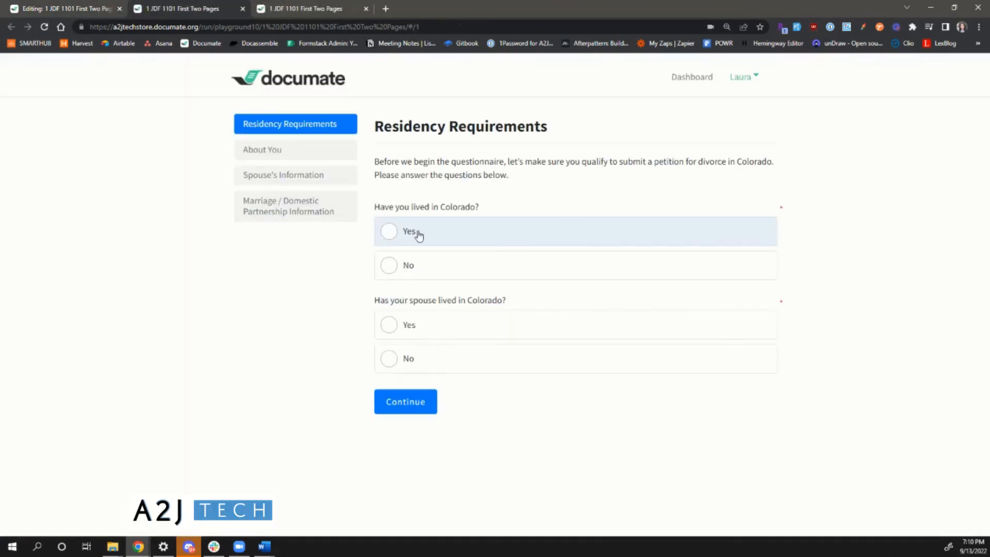
left_click(416, 233)
scroll(411, 356, "down", 1)
left_click(412, 334)
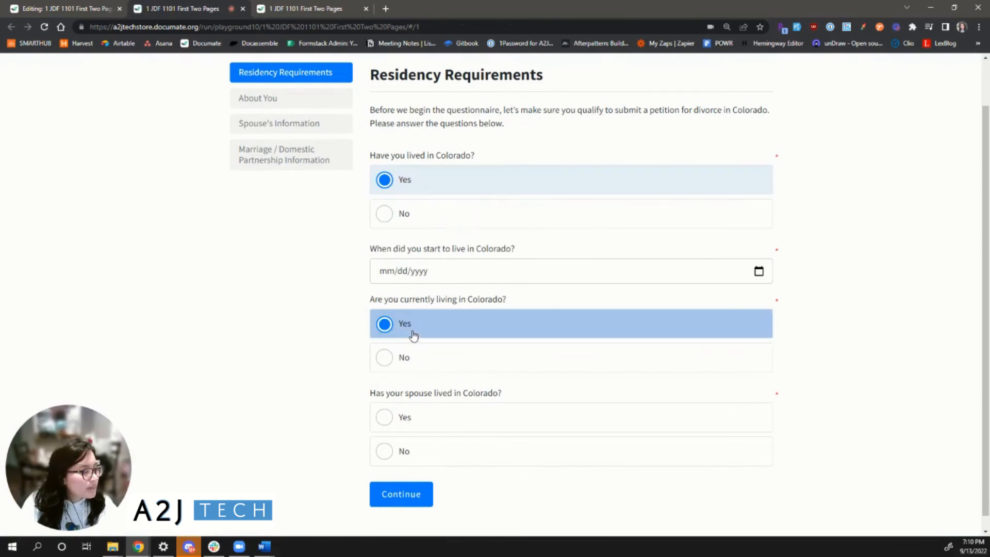
left_click(411, 415)
scroll(415, 472, "down", 1)
scroll(417, 475, "down", 2)
left_click(407, 414)
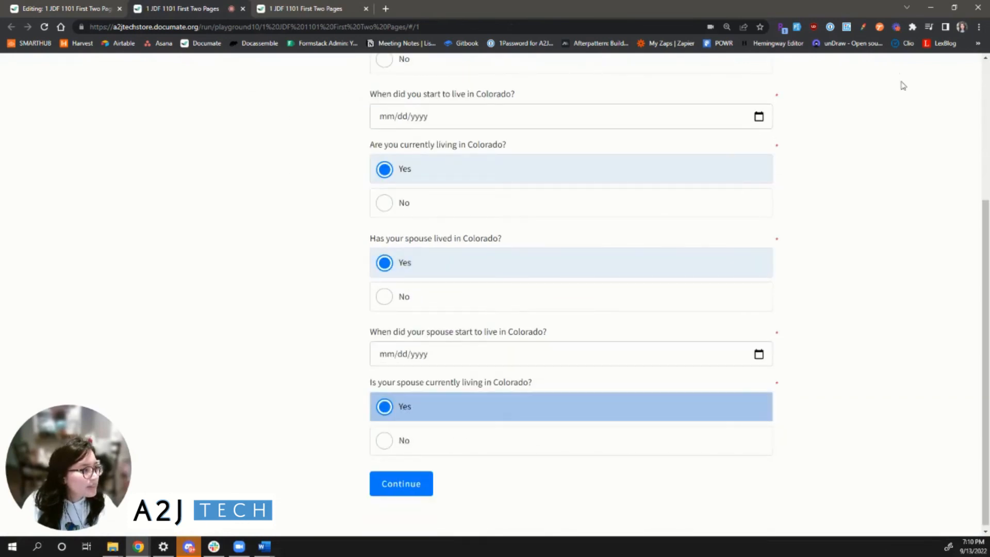
left_click(796, 29)
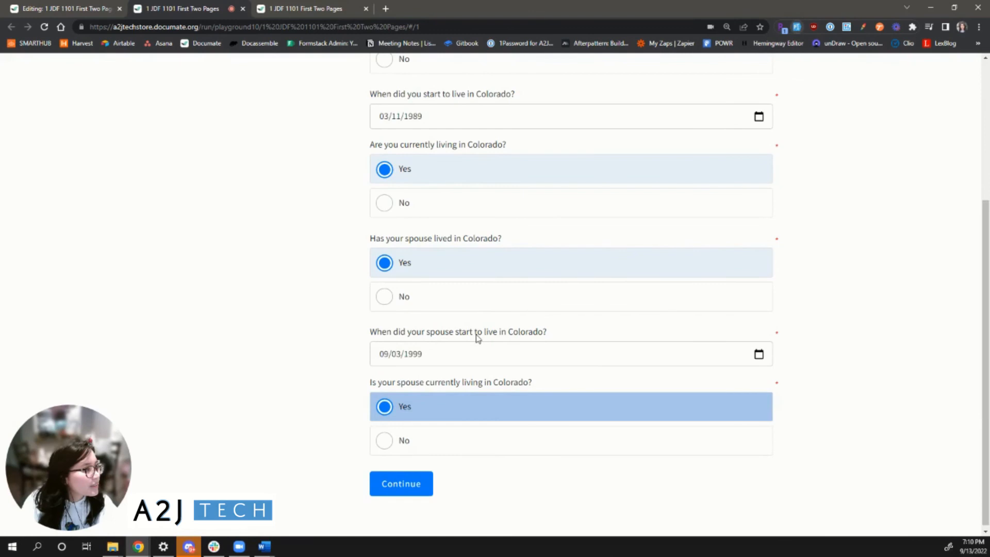
- Continue past the residency requirements and look through the fields of the About You page
left_click(425, 484)
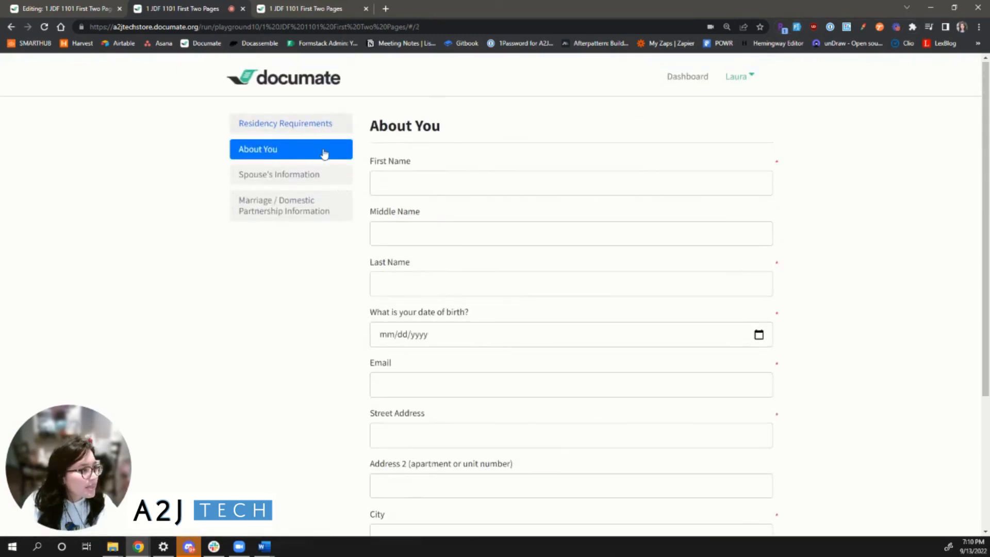
scroll(419, 277, "down", 4)
scroll(554, 481, "up", 3)
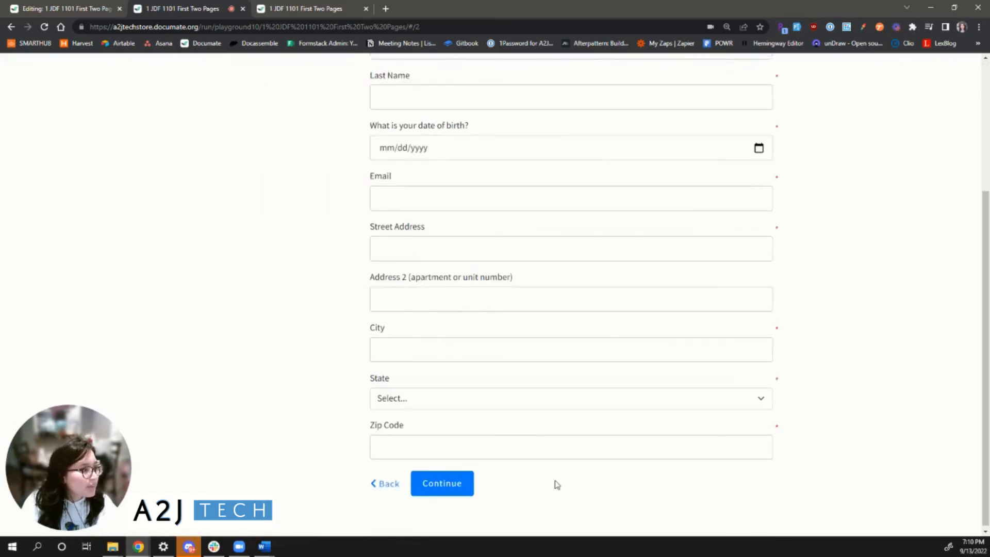
scroll(557, 485, "up", 1)
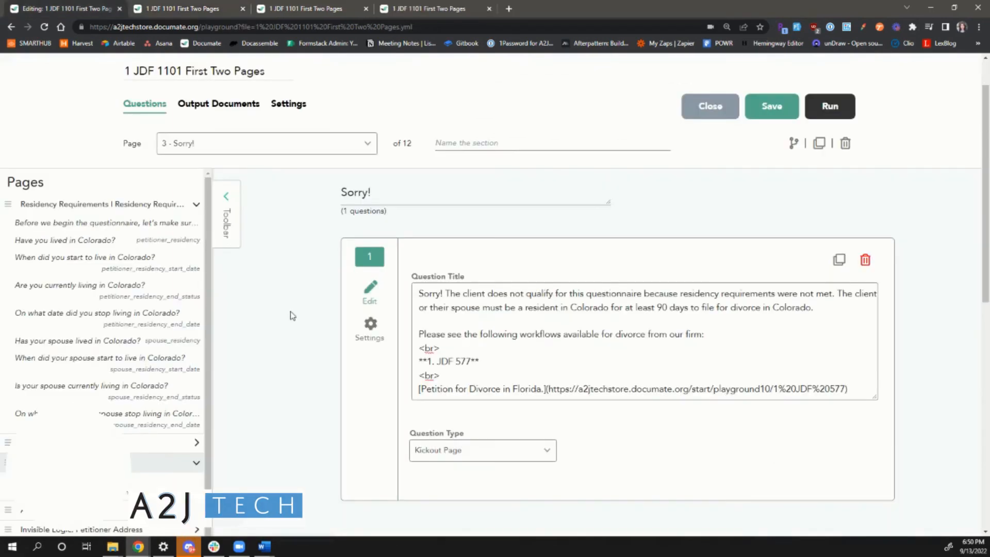